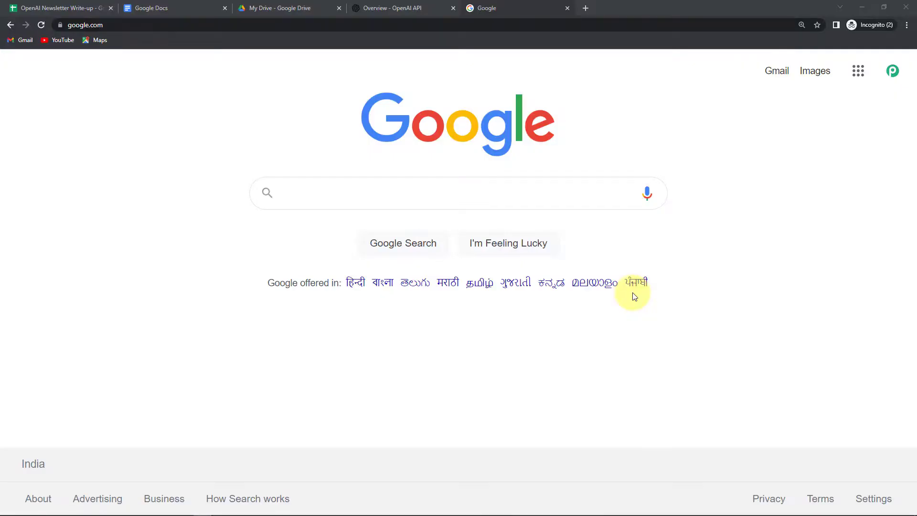
Go to pabbly.com/connect, sign in to the account and open the Pabbly Connect dashboard
{"action": "left_click", "coordinate": [124, 26]}
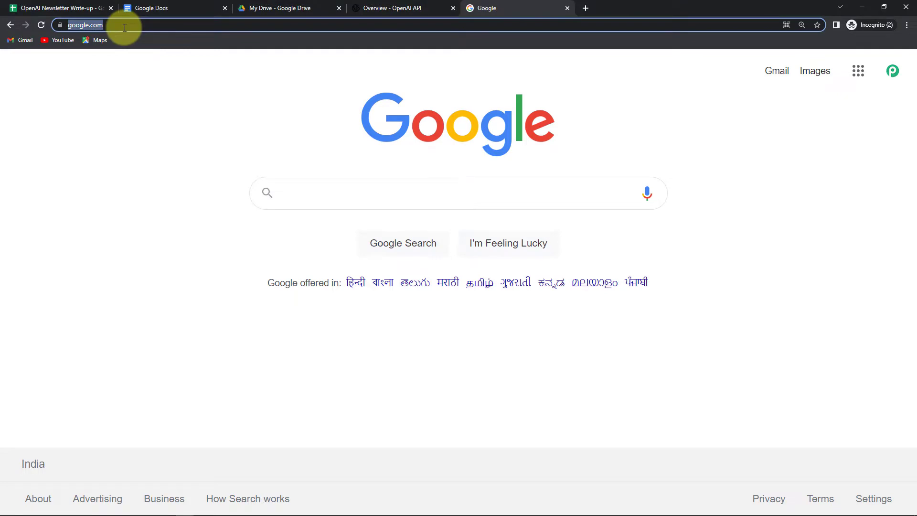
{"action": "type", "text": "pa"}
{"action": "key", "text": "Return"}
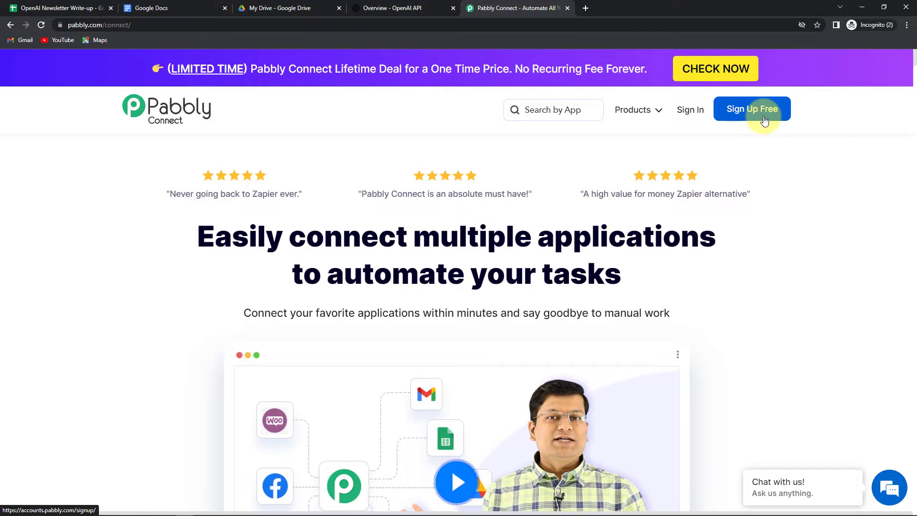
{"action": "left_click", "coordinate": [689, 120]}
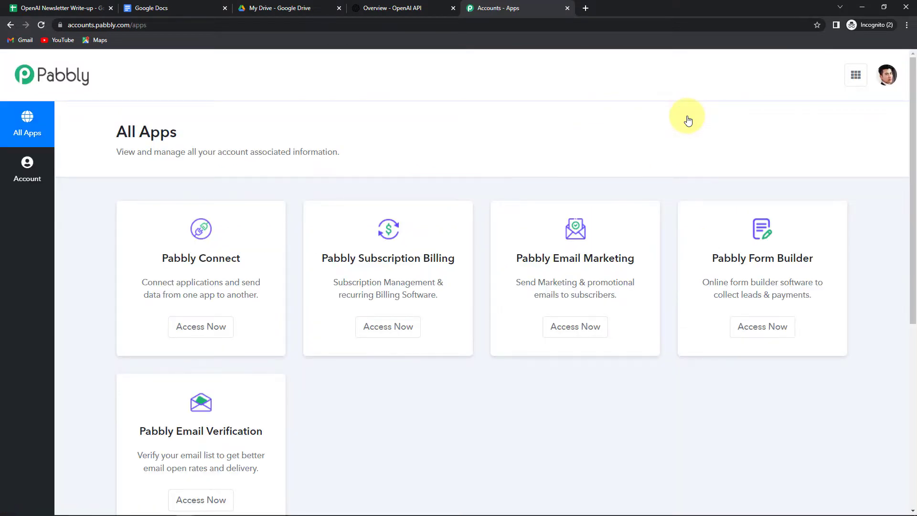
{"action": "left_click", "coordinate": [203, 327]}
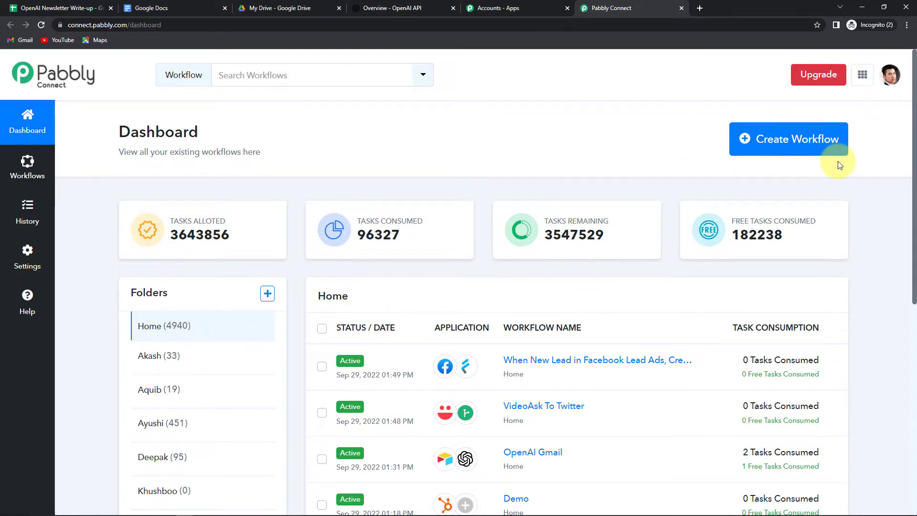
Create a new workflow named "Google Sheets-OpenAI-GoogleDocs Integration"
{"action": "left_click", "coordinate": [826, 140]}
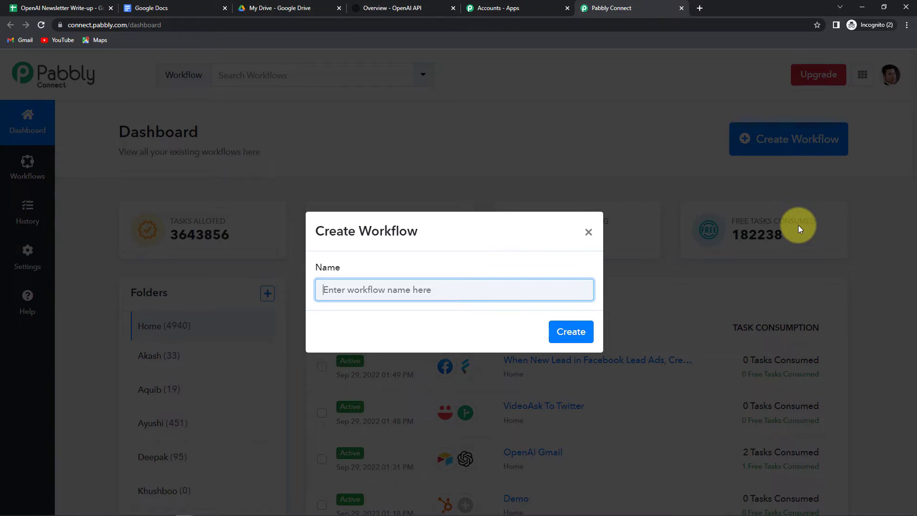
{"action": "left_click", "coordinate": [495, 290]}
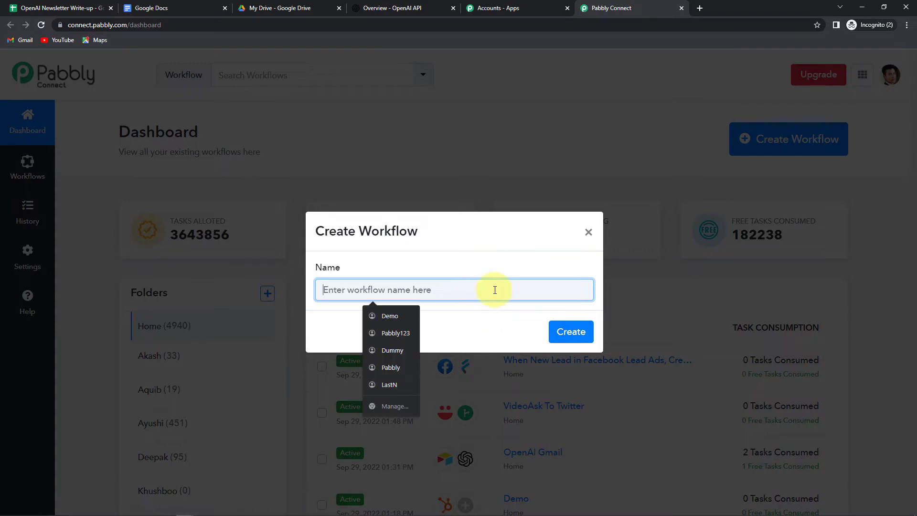
{"action": "type", "text": "Google"}
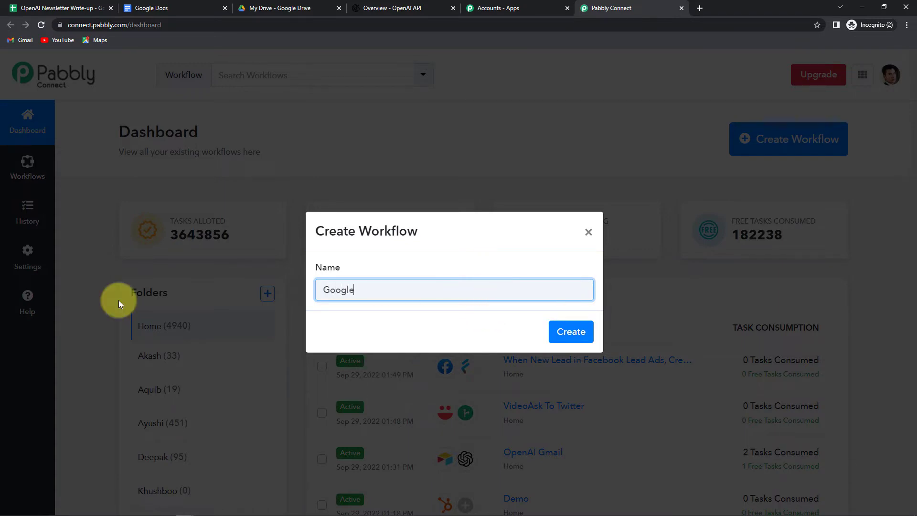
{"action": "type", "text": " Sheets-OpenAI-GoogleDo"}
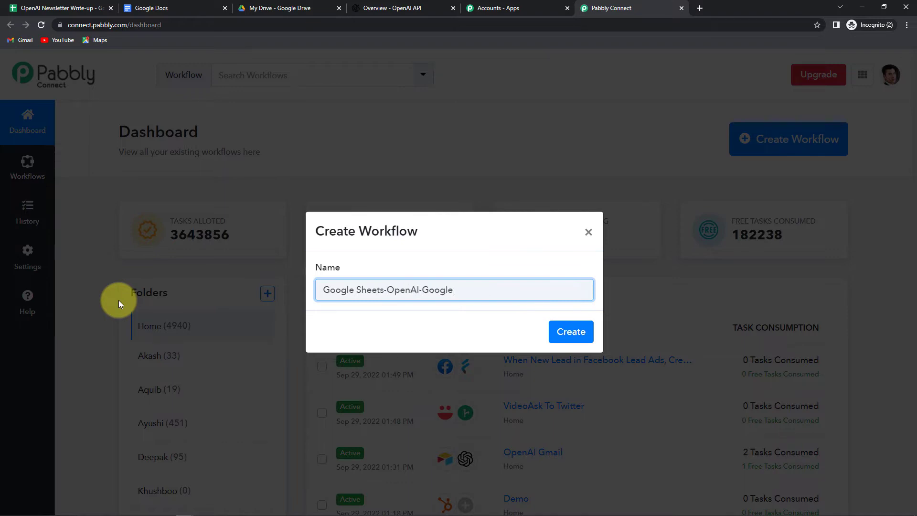
{"action": "type", "text": "cs Integration"}
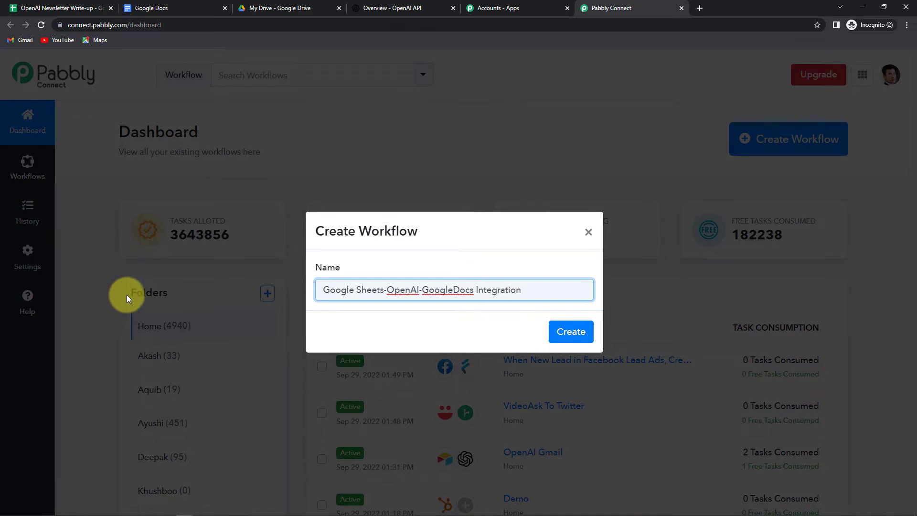
{"action": "left_click", "coordinate": [562, 330]}
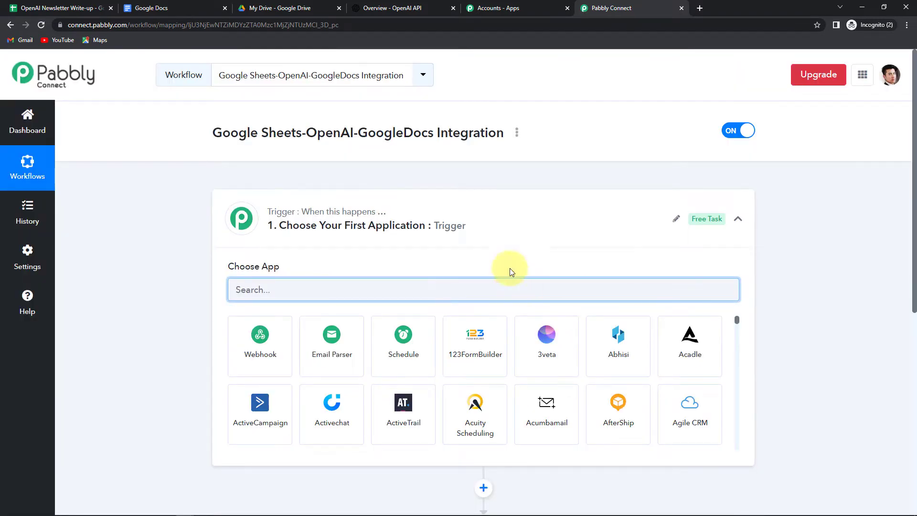
Set the workflow's trigger app to Google Sheets with the trigger event New or Updated Spreadsheet Row
{"action": "scroll", "coordinate": [469, 240], "scroll_direction": "down", "scroll_amount": 5}
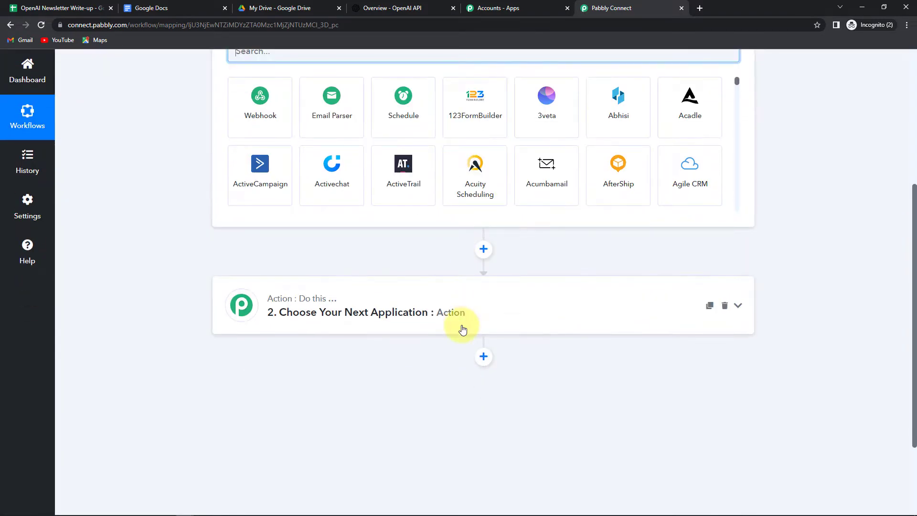
{"action": "scroll", "coordinate": [463, 329], "scroll_direction": "up", "scroll_amount": 3}
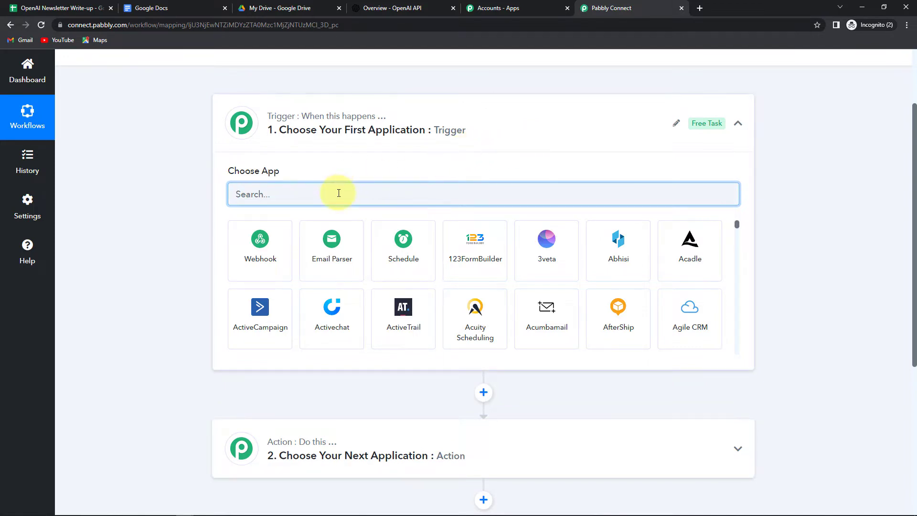
{"action": "type", "text": "google"}
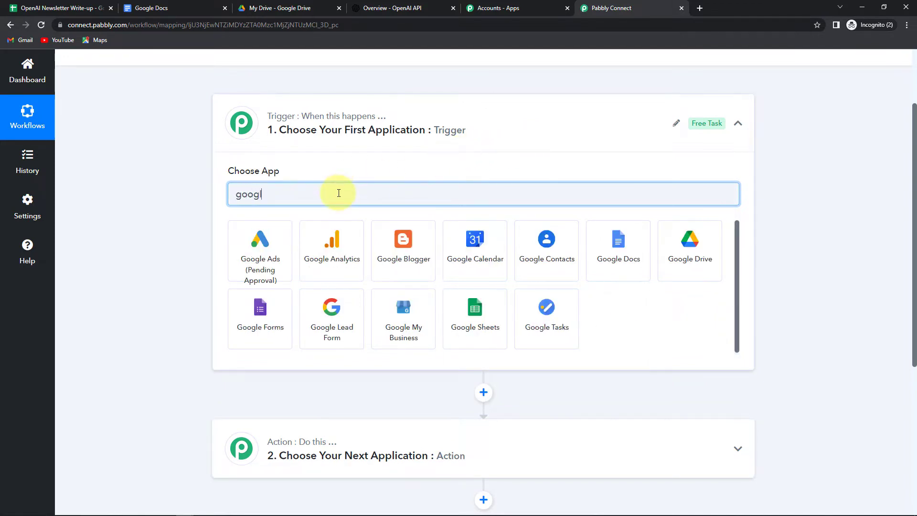
{"action": "left_click", "coordinate": [466, 316]}
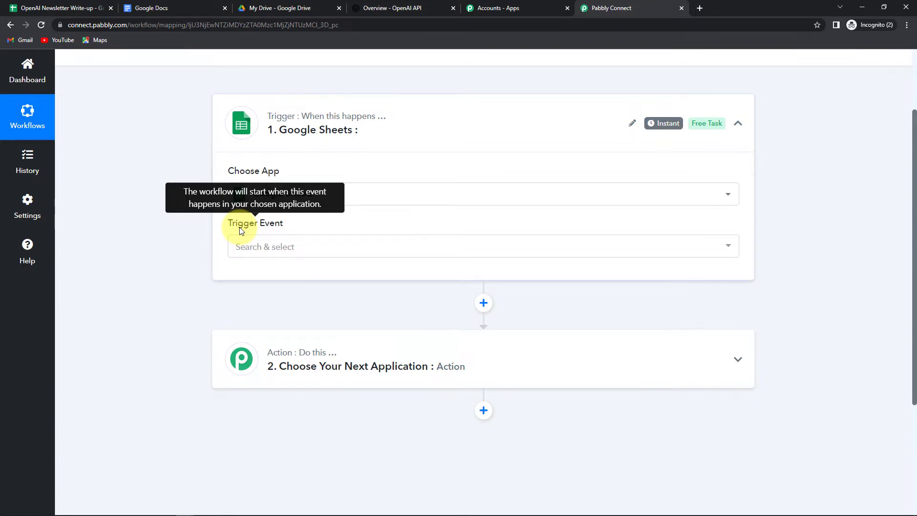
{"action": "left_click", "coordinate": [261, 247]}
{"action": "left_click", "coordinate": [269, 306]}
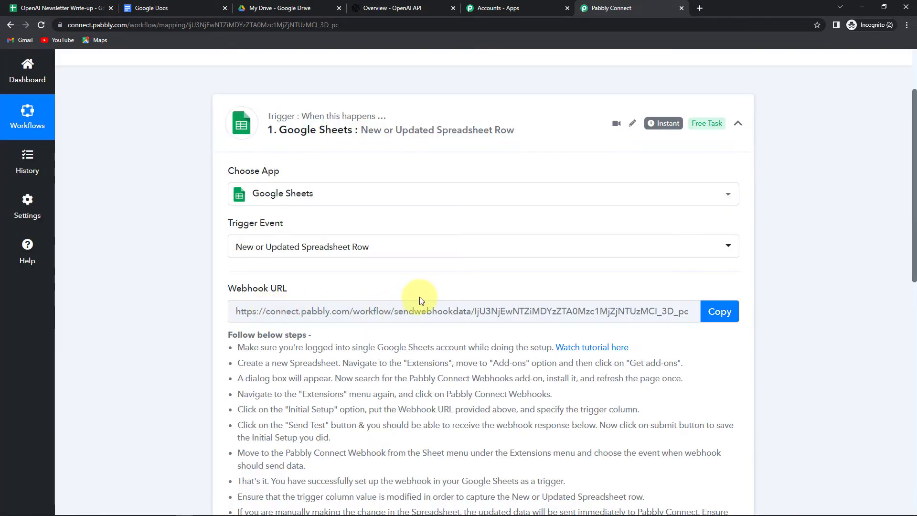
Copy the trigger's webhook URL and switch to the OpenAI Newsletter Write-up spreadsheet in Google Sheets
{"action": "scroll", "coordinate": [419, 299], "scroll_direction": "down", "scroll_amount": 2}
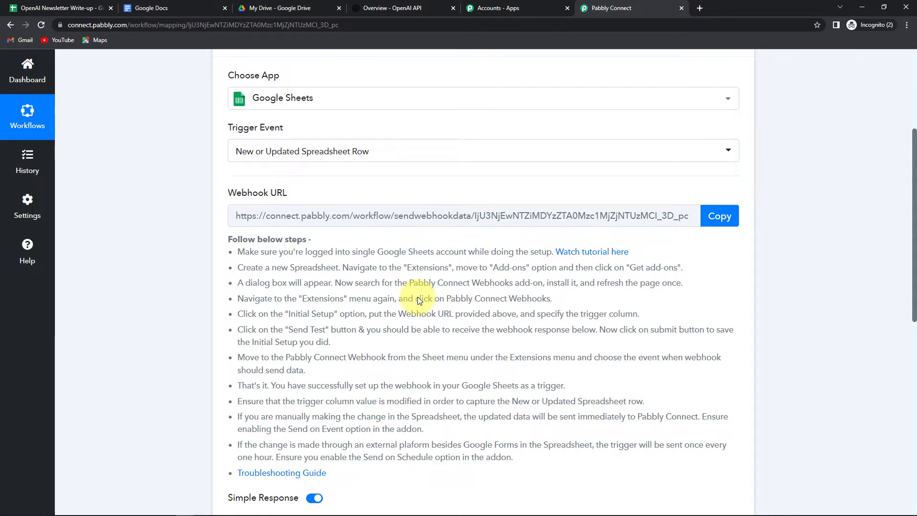
{"action": "left_click", "coordinate": [719, 215]}
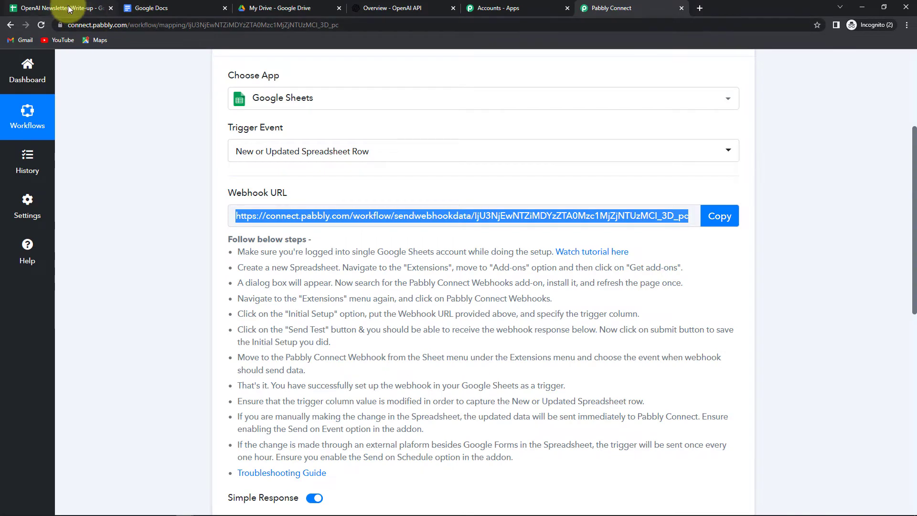
{"action": "left_click", "coordinate": [48, 8]}
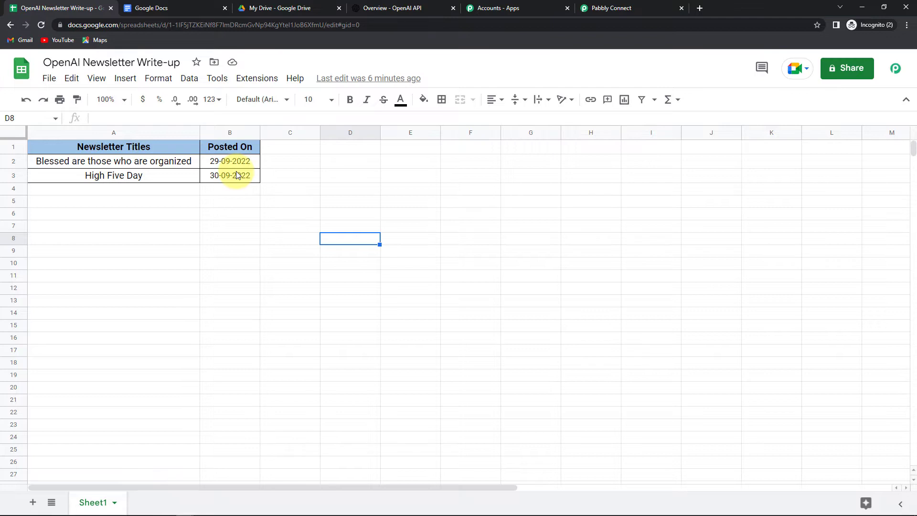
Look up the Pabbly Connect Webhooks add-on in the Google Workspace Marketplace, and close the marketplace
{"action": "left_click", "coordinate": [256, 77]}
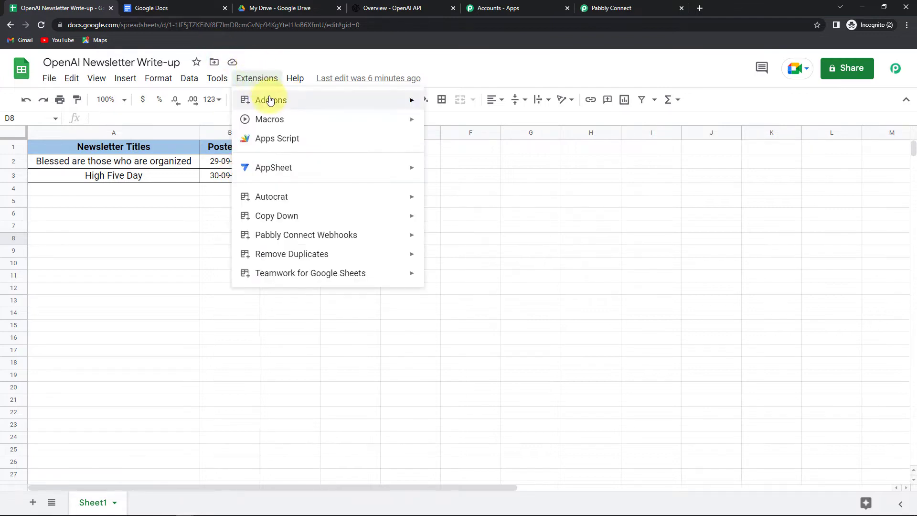
{"action": "mouse_move", "coordinate": [271, 101]}
{"action": "left_click", "coordinate": [466, 105]}
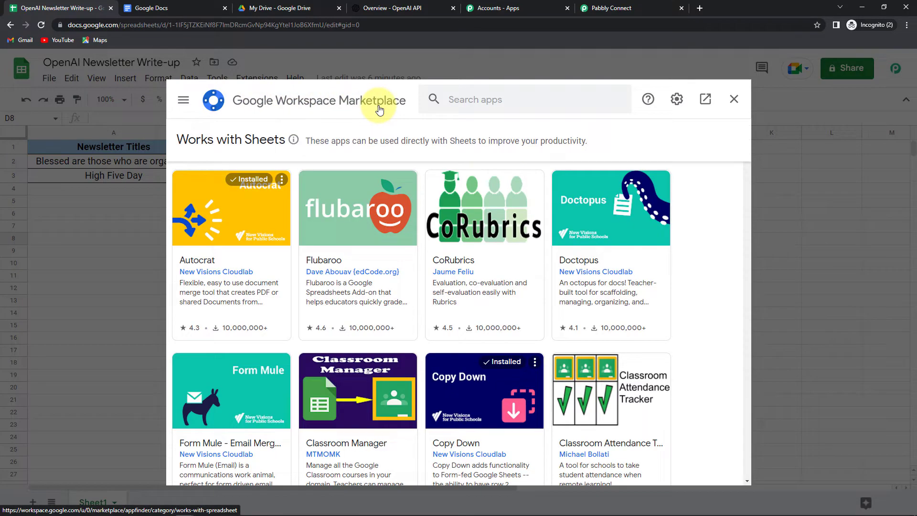
{"action": "left_click", "coordinate": [475, 99]}
{"action": "type", "text": "Pabbl"}
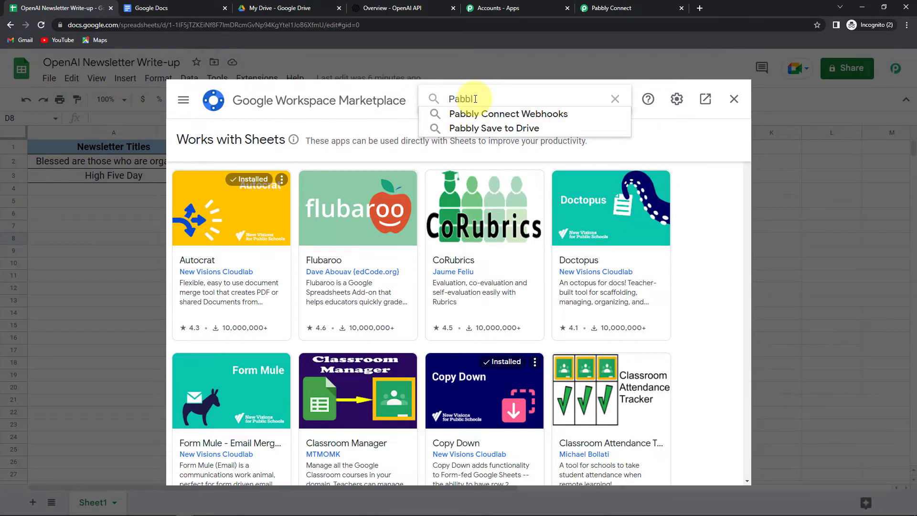
{"action": "left_click", "coordinate": [547, 116]}
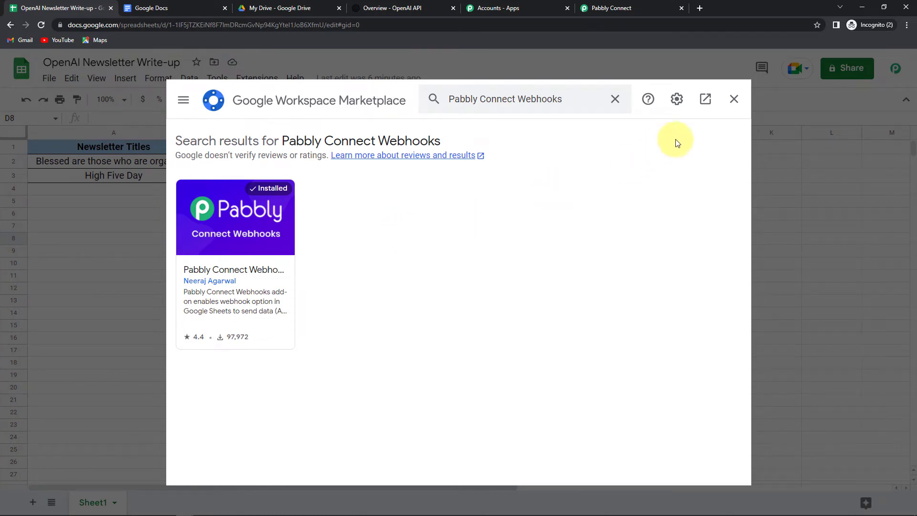
{"action": "left_click", "coordinate": [734, 99]}
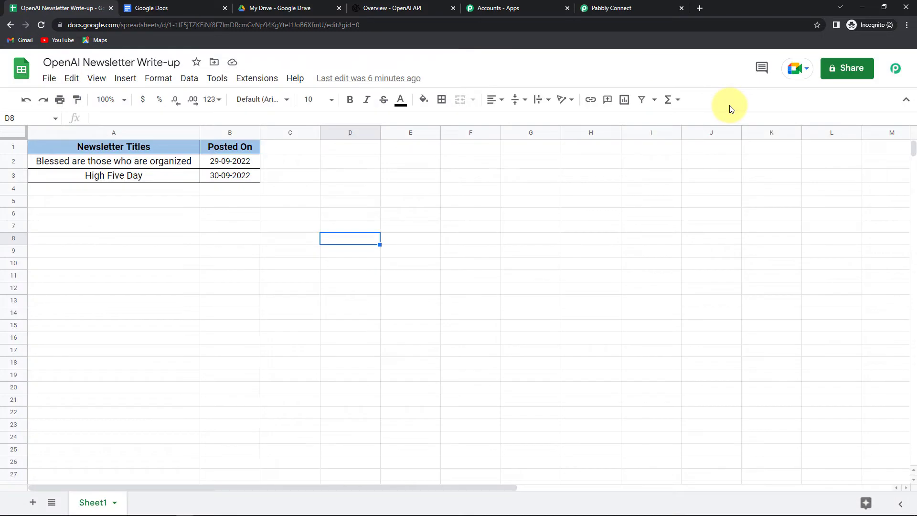
Open the Initial Setup of the Pabbly Connect Webhooks add-on and replace its webhook URL with the copied one
{"action": "left_click", "coordinate": [246, 78]}
{"action": "mouse_move", "coordinate": [267, 238]}
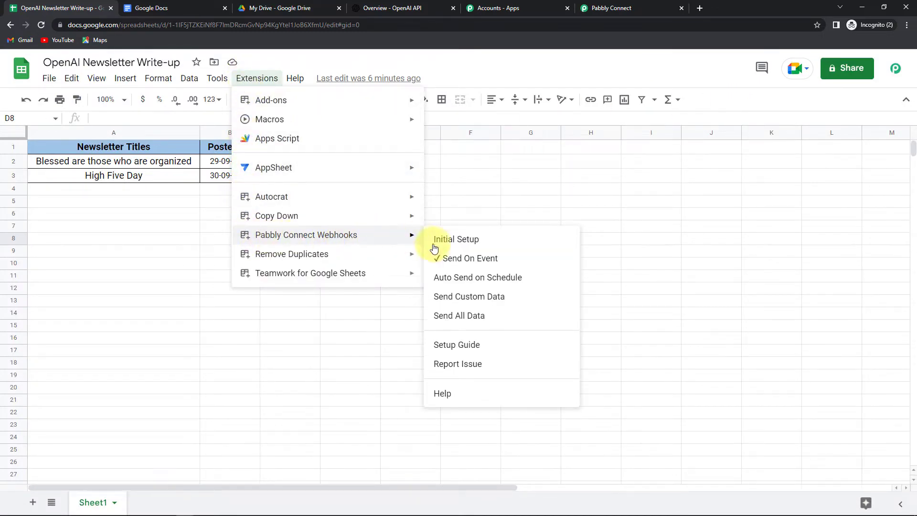
{"action": "left_click", "coordinate": [470, 241]}
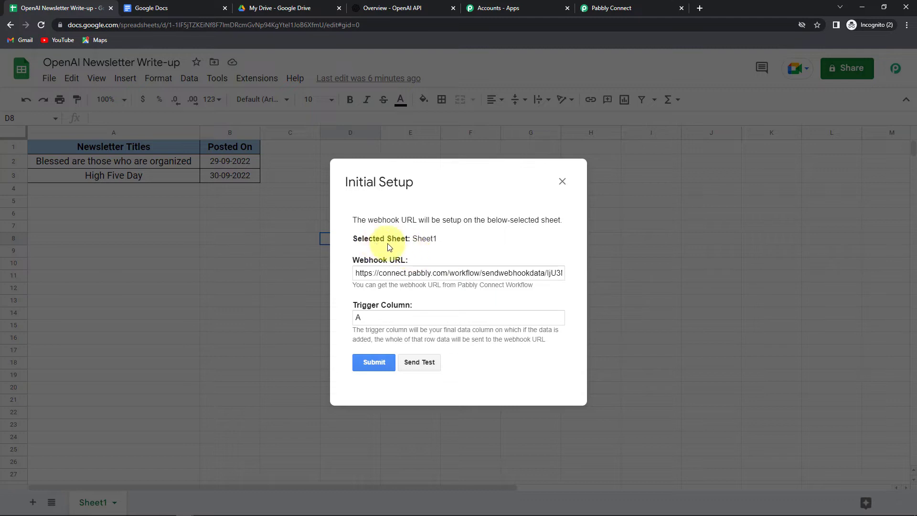
{"action": "left_click_drag", "start_coordinate": [354, 272], "coordinate": [634, 288]}
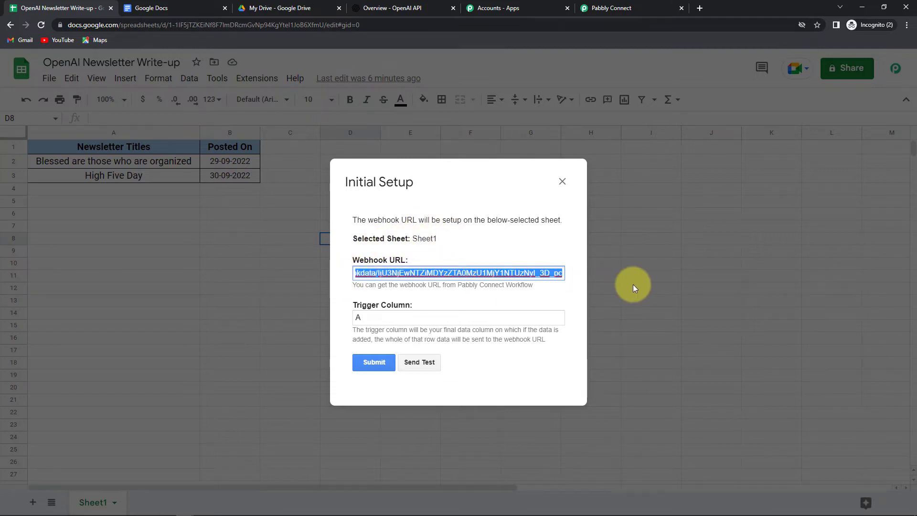
{"action": "key", "text": "BackSpace"}
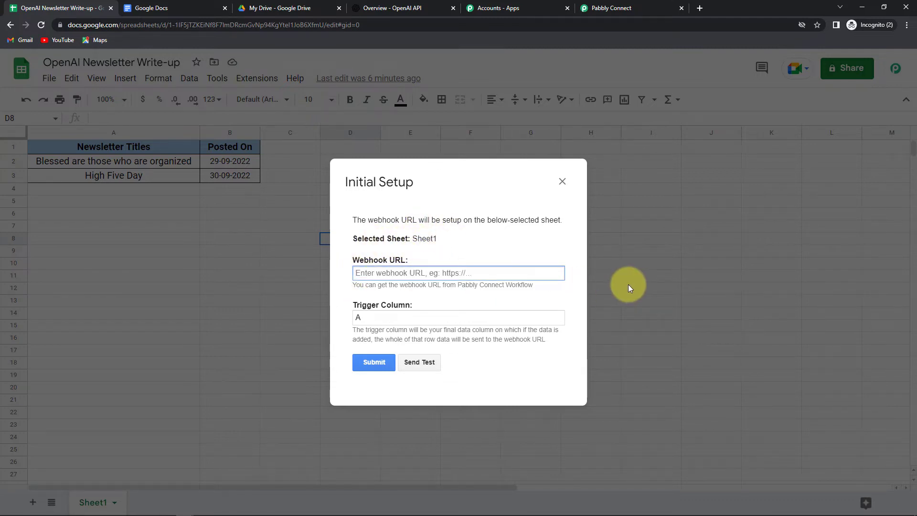
{"action": "key", "text": "ctrl+v"}
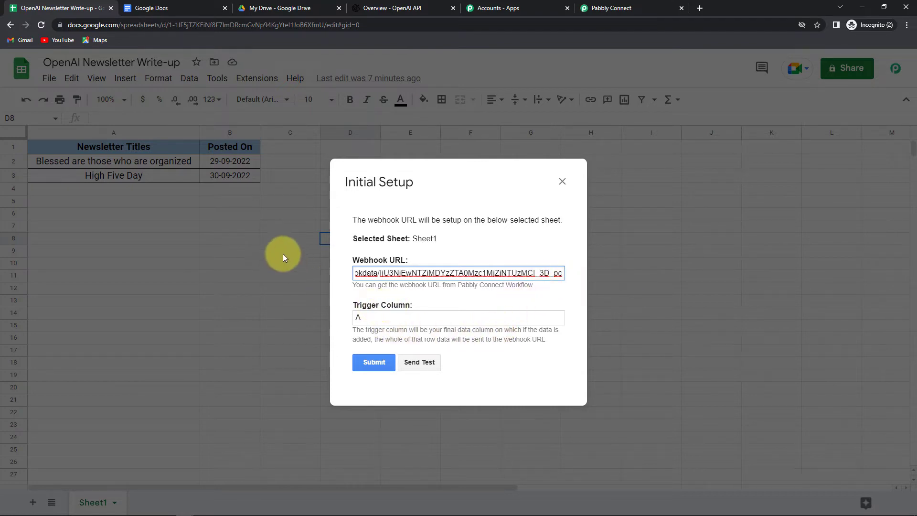
Set the webhook's trigger column to B and send test data to the webhook URL
{"action": "left_click", "coordinate": [370, 316]}
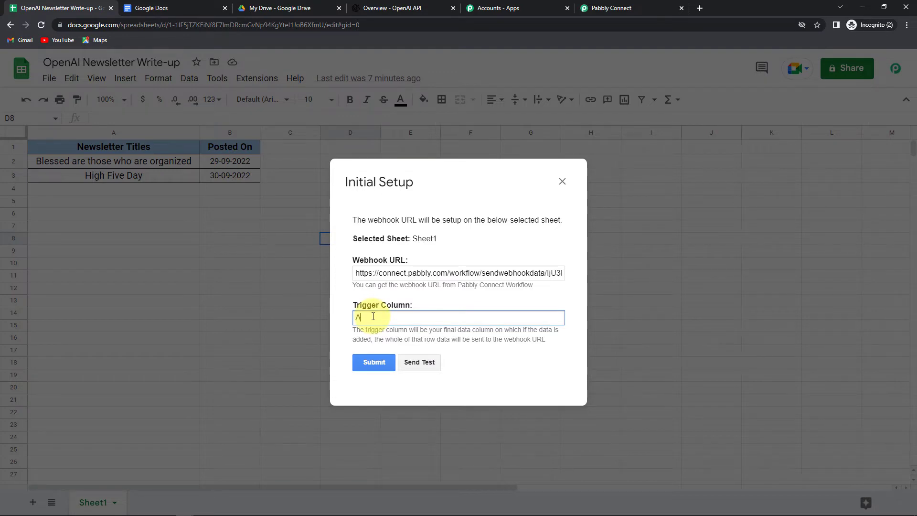
{"action": "key", "text": "BackSpace"}
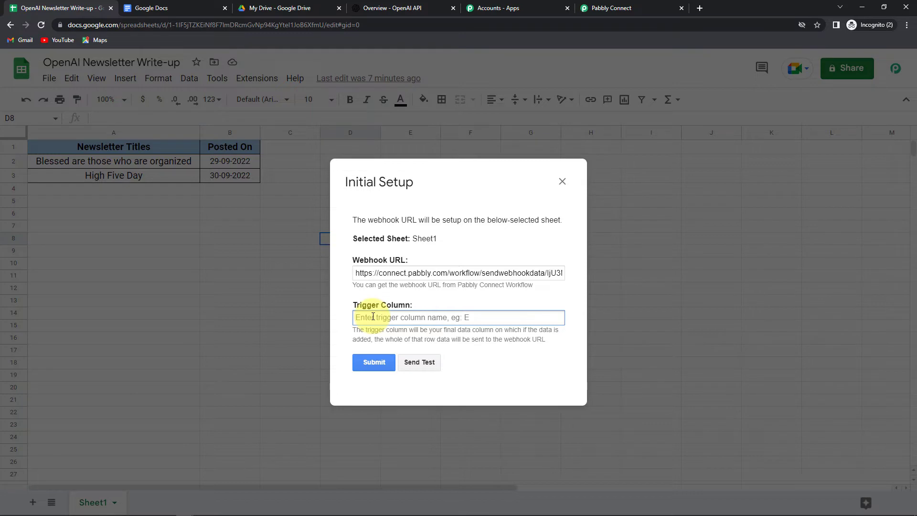
{"action": "type", "text": "B"}
{"action": "left_click", "coordinate": [426, 358]}
{"action": "scroll", "coordinate": [538, 222], "scroll_direction": "down", "scroll_amount": 1}
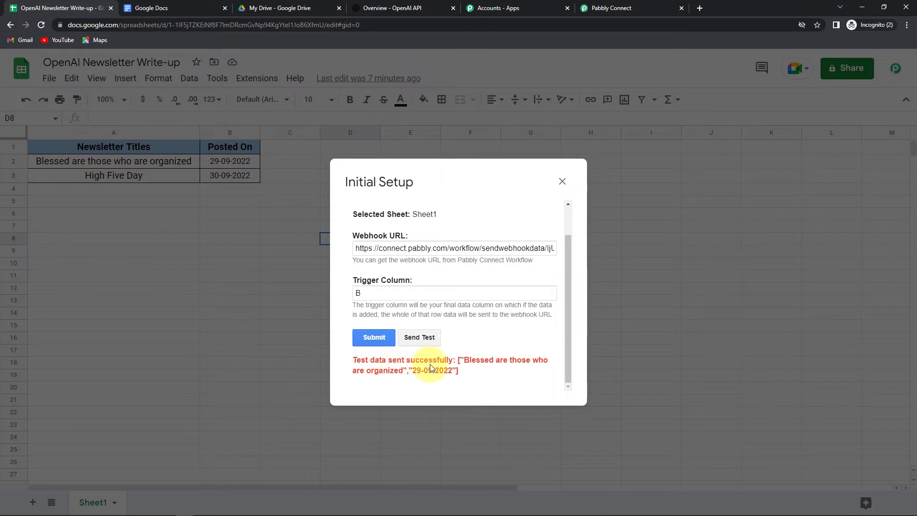
Submit the webhook's initial setup and check the add-on's Send On Event option for the sheet
{"action": "left_click", "coordinate": [375, 338]}
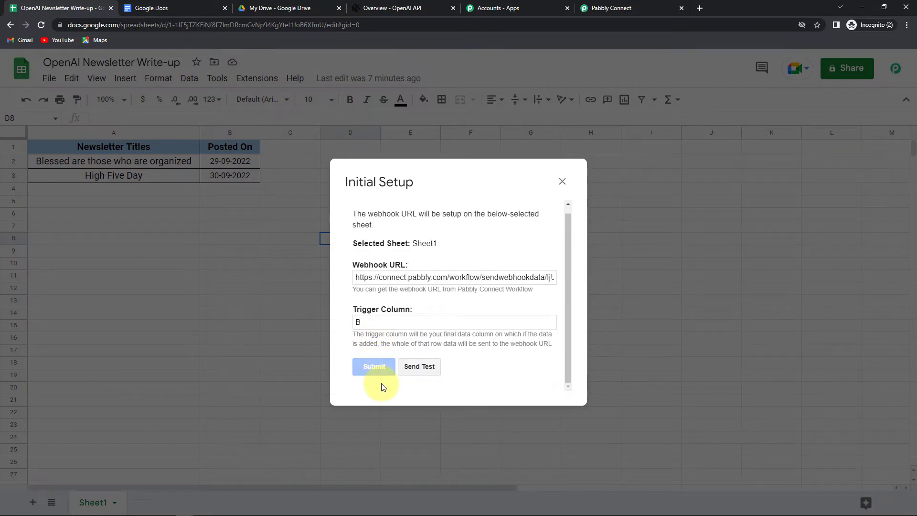
{"action": "left_click", "coordinate": [558, 180]}
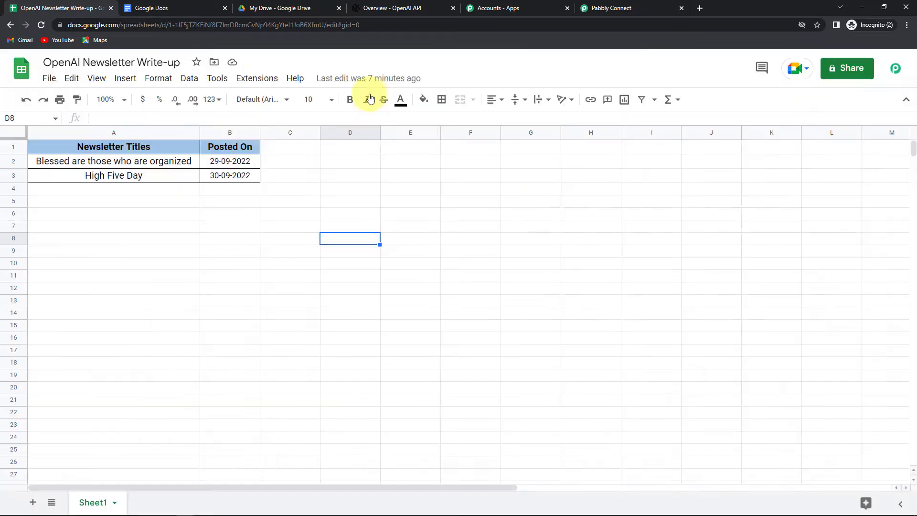
{"action": "left_click", "coordinate": [258, 77]}
{"action": "mouse_move", "coordinate": [279, 235]}
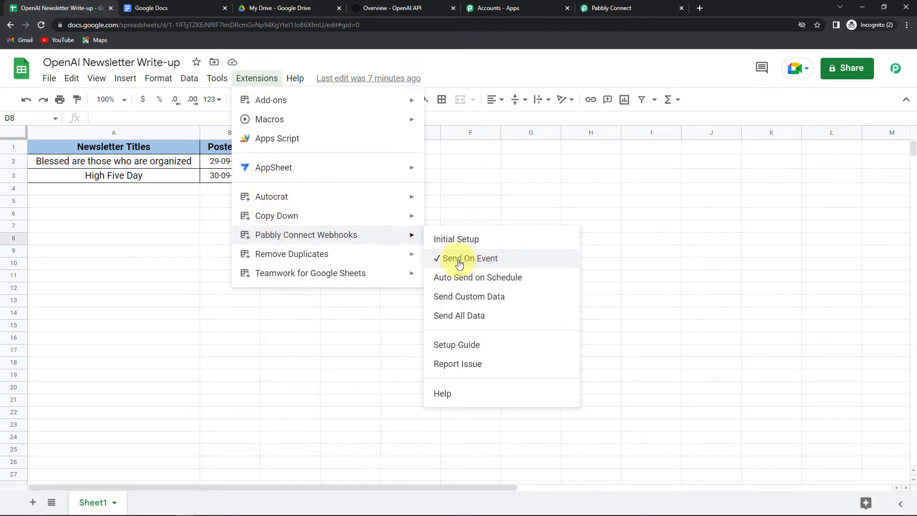
{"action": "left_click", "coordinate": [648, 227]}
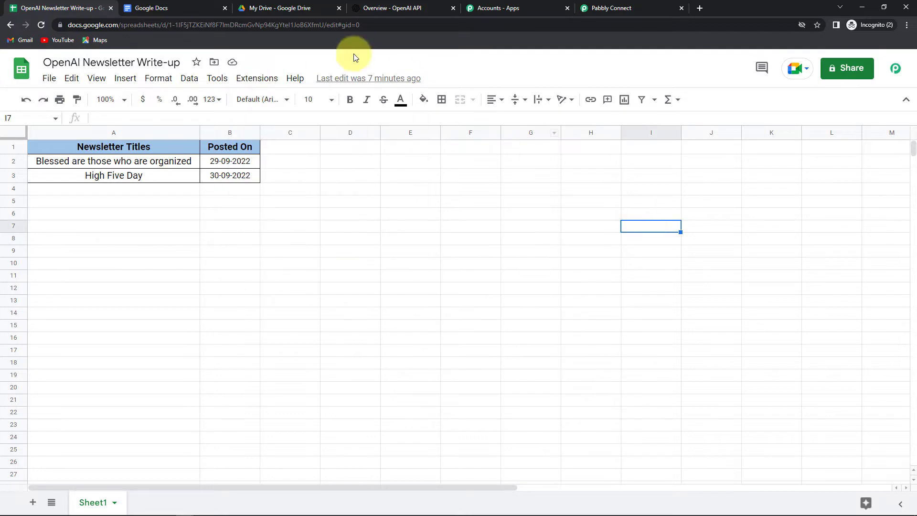
Return to the Pabbly Connect workflow and review the response received by the Google Sheets trigger
{"action": "left_click", "coordinate": [597, 10]}
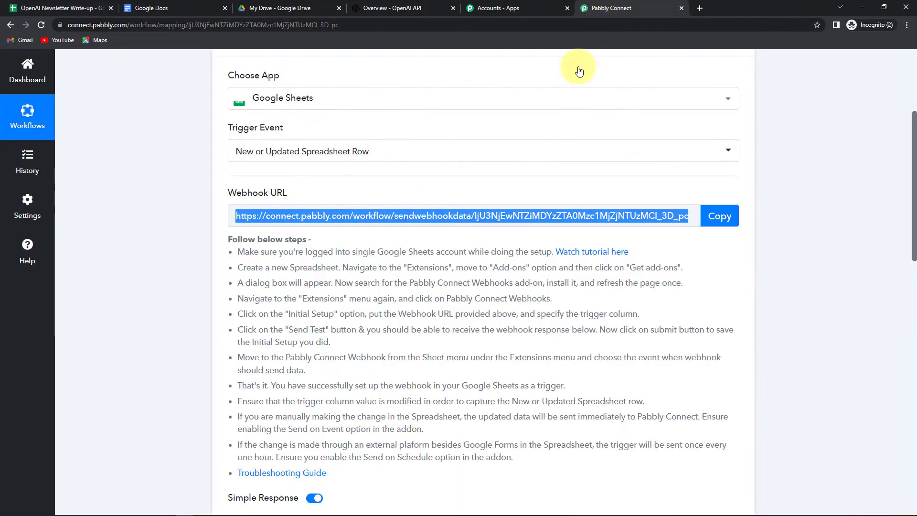
{"action": "scroll", "coordinate": [818, 248], "scroll_direction": "down", "scroll_amount": 3}
{"action": "scroll", "coordinate": [817, 248], "scroll_direction": "down", "scroll_amount": 6}
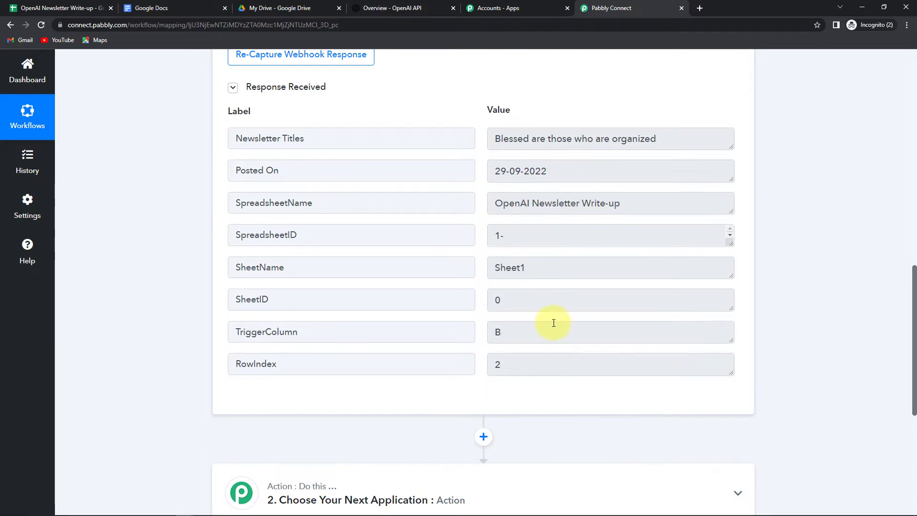
{"action": "scroll", "coordinate": [801, 245], "scroll_direction": "down", "scroll_amount": 3}
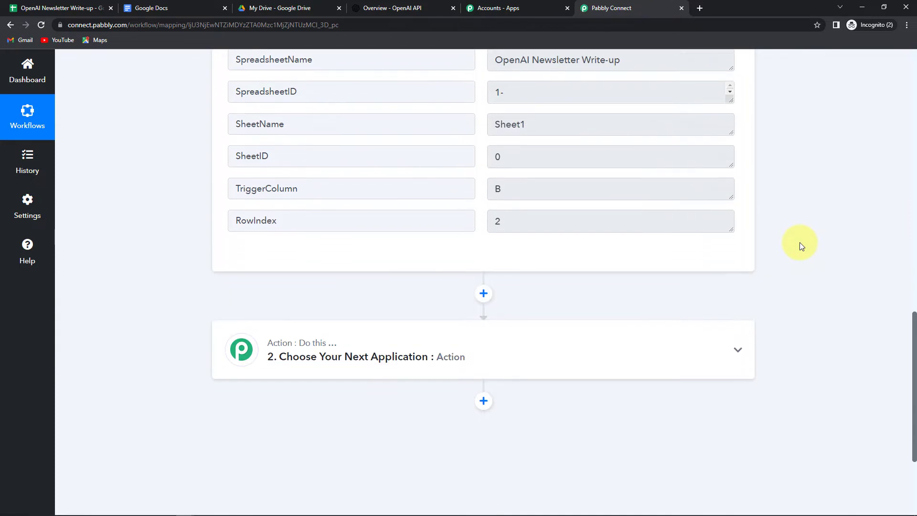
Set the workflow's second step to the OpenAI app with the action event Generate Content
{"action": "scroll", "coordinate": [799, 242], "scroll_direction": "down", "scroll_amount": 3}
{"action": "left_click", "coordinate": [365, 215]}
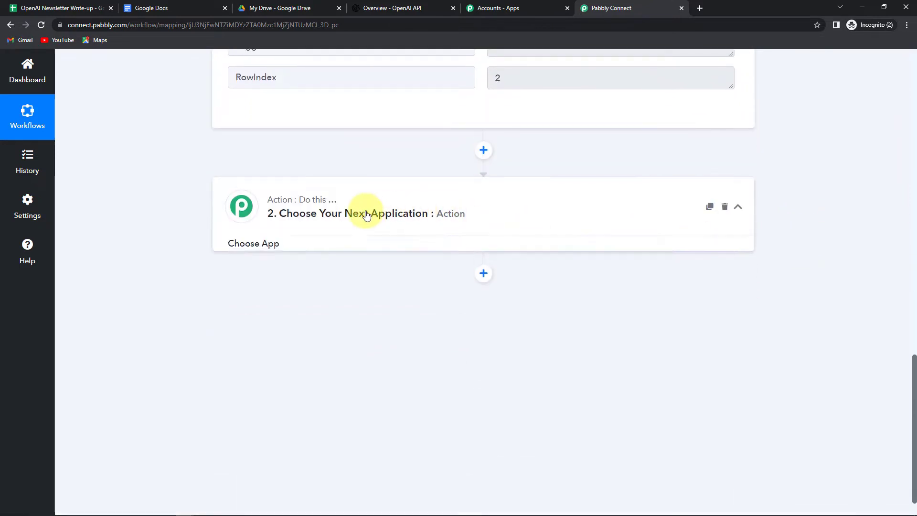
{"action": "left_click", "coordinate": [328, 281]}
{"action": "type", "text": "open"}
{"action": "left_click", "coordinate": [279, 334]}
{"action": "left_click", "coordinate": [281, 330]}
{"action": "left_click", "coordinate": [268, 388]}
Start adding a new OpenAI connection and copy the first secret key from the OpenAI API keys page
{"action": "left_click", "coordinate": [253, 364]}
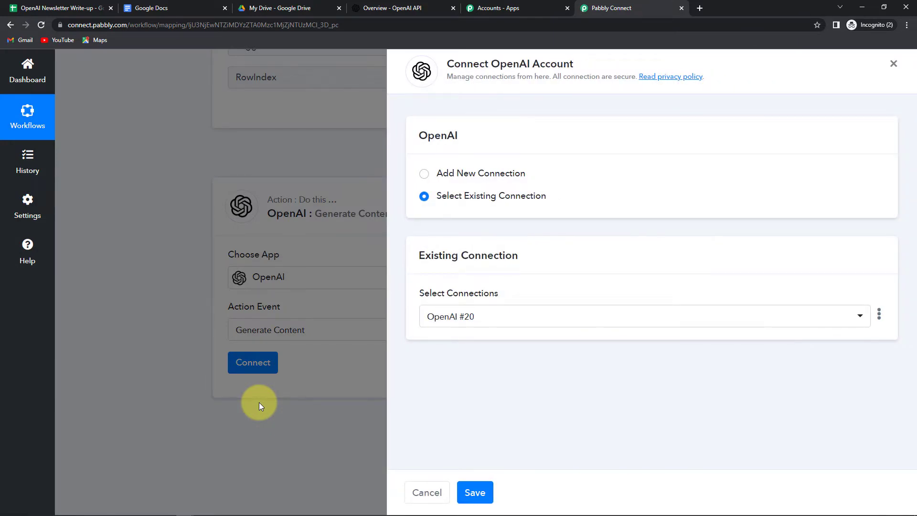
{"action": "left_click", "coordinate": [424, 175]}
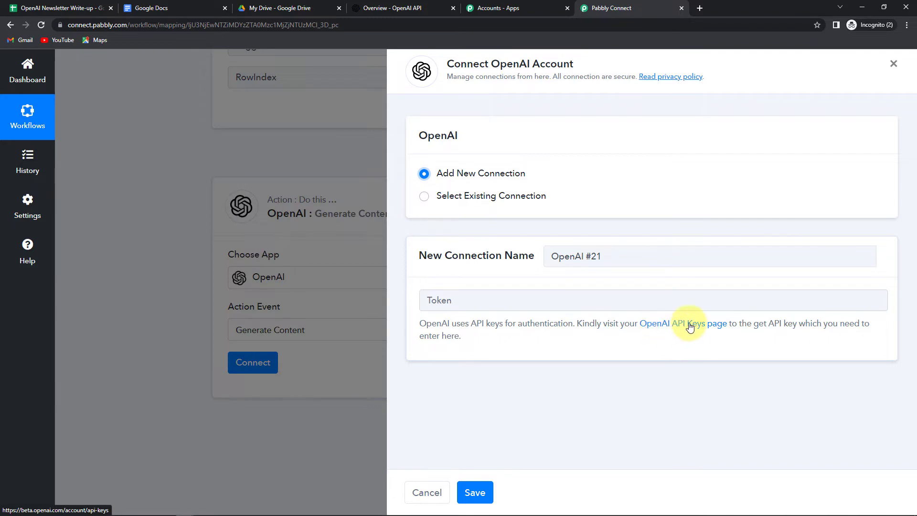
{"action": "left_click", "coordinate": [674, 328]}
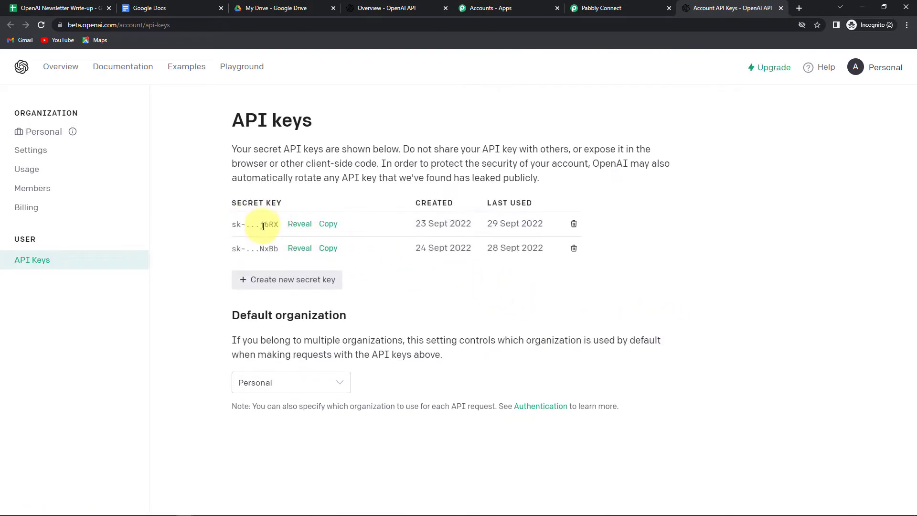
{"action": "left_click", "coordinate": [327, 224]}
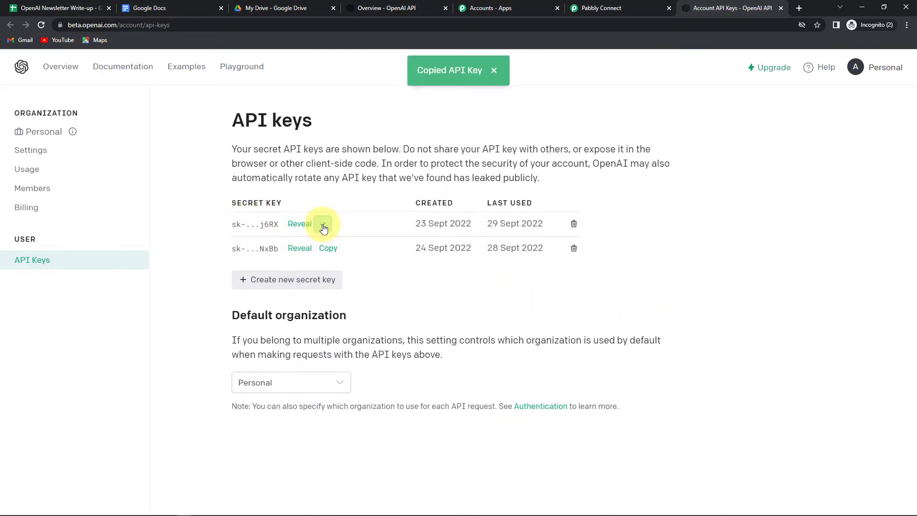
Paste the copied API key as the token of the new OpenAI connection in Pabbly Connect and save the connection
{"action": "left_click", "coordinate": [623, 6]}
{"action": "left_click", "coordinate": [527, 297]}
{"action": "key", "text": "ctrl+v"}
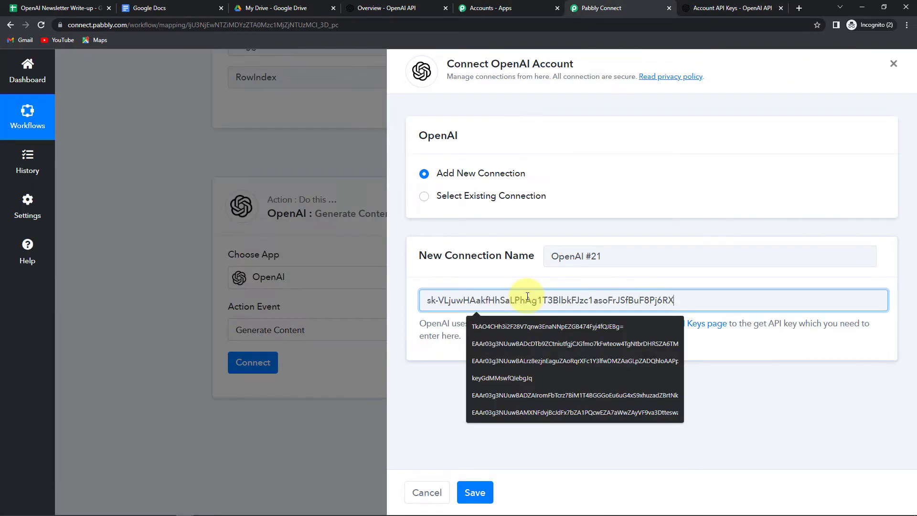
{"action": "left_click", "coordinate": [475, 492]}
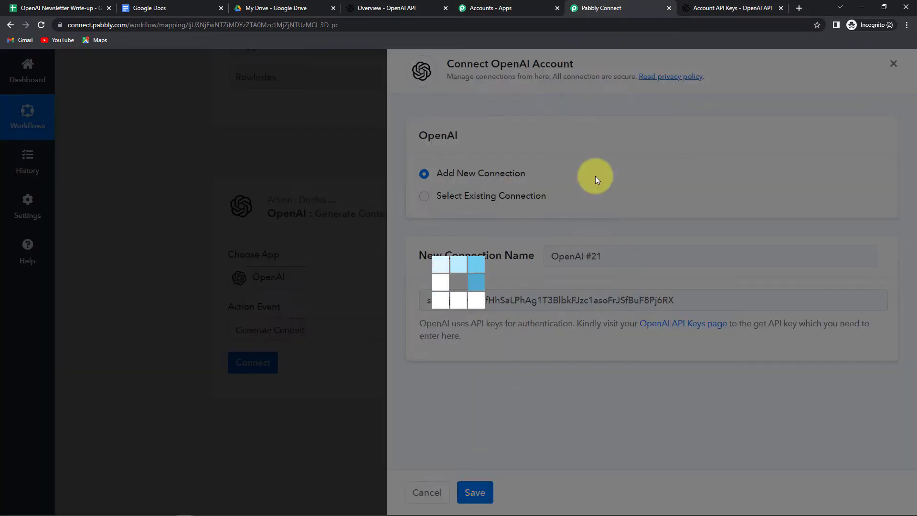
{"action": "scroll", "coordinate": [503, 191], "scroll_direction": "down", "scroll_amount": 3}
{"action": "scroll", "coordinate": [504, 209], "scroll_direction": "down", "scroll_amount": 2}
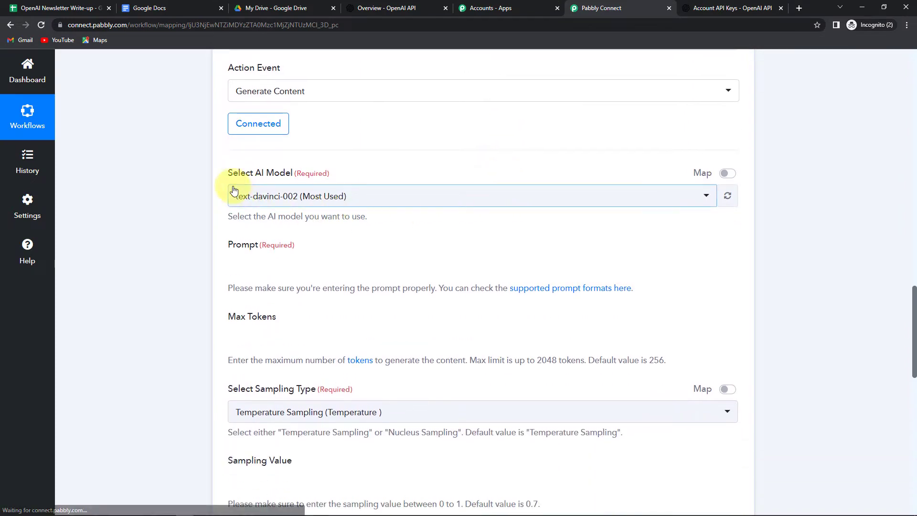
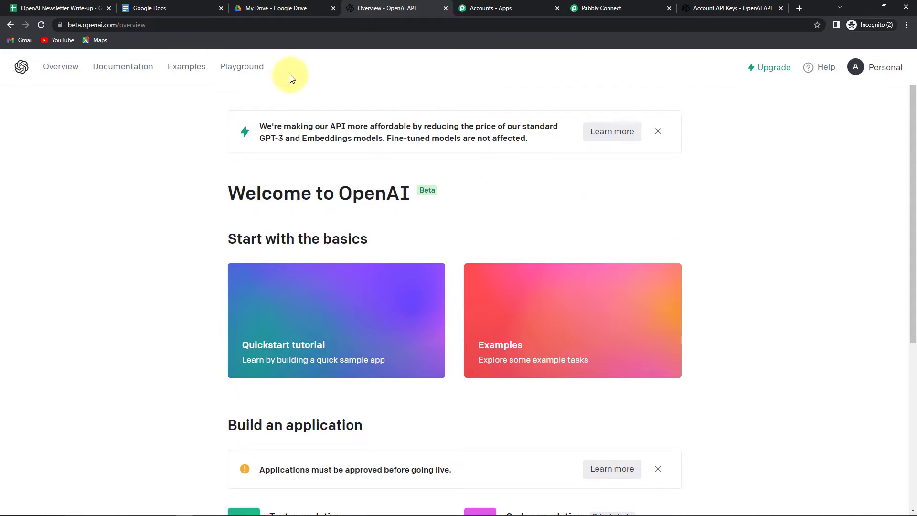
In the OpenAI Playground, submit the prompt "Write a newsletter on the title:" followed by "Title: Are we keeping a check on our health?"
{"action": "left_click", "coordinate": [233, 75]}
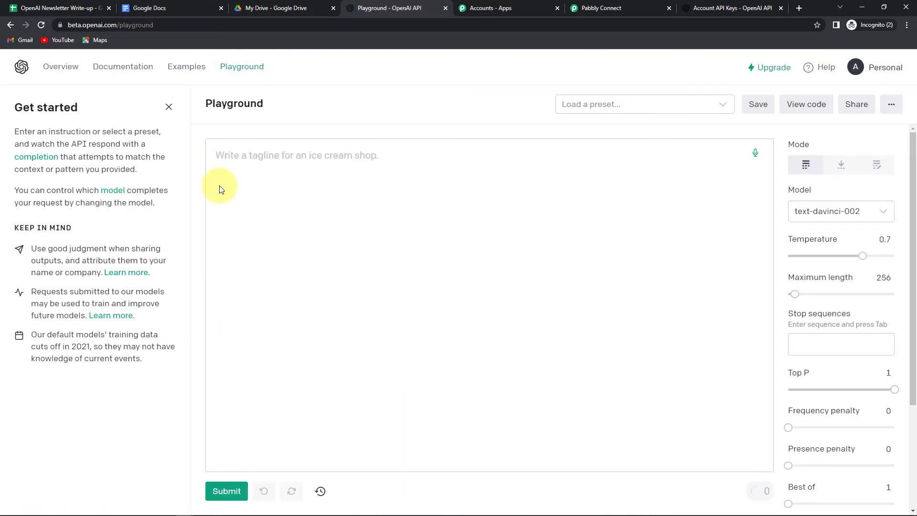
{"action": "left_click", "coordinate": [238, 158]}
{"action": "type", "text": "Writ"}
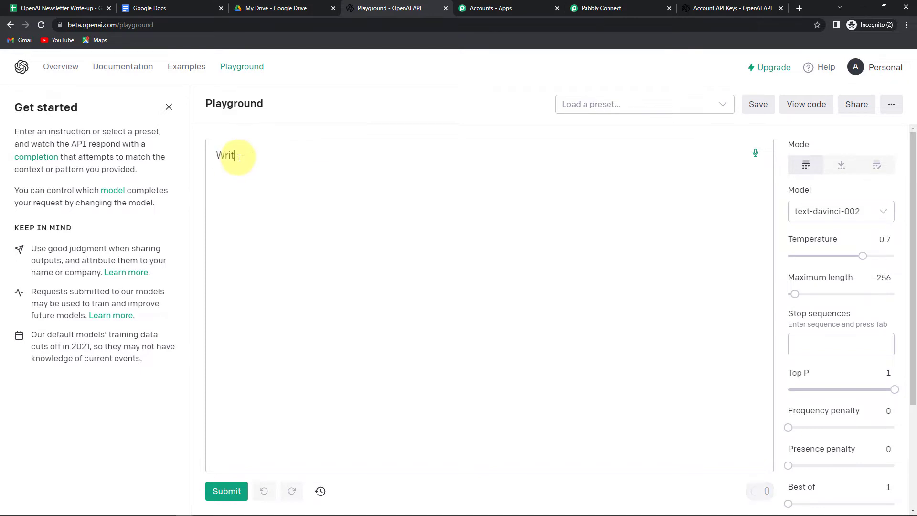
{"action": "type", "text": "e a newsletter on the title:"}
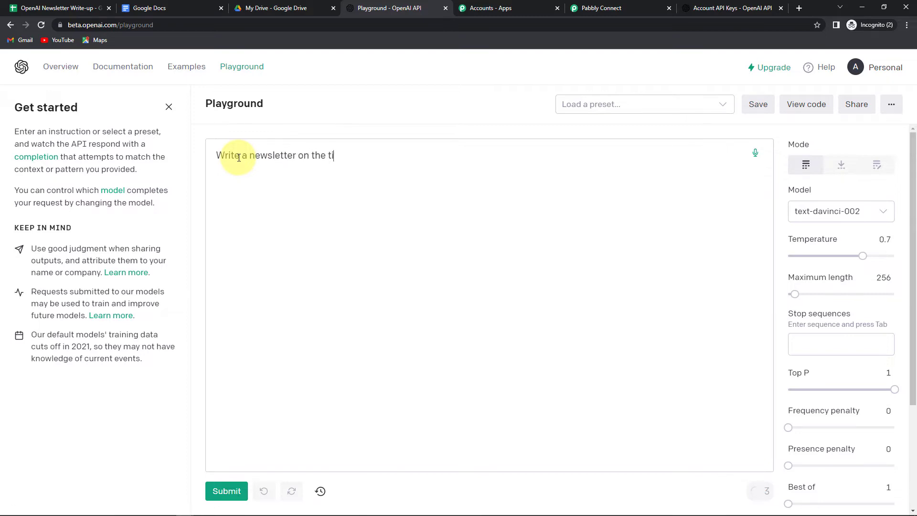
{"action": "key", "text": "Return"}
{"action": "type", "text": "Title: Are we keeping a che"}
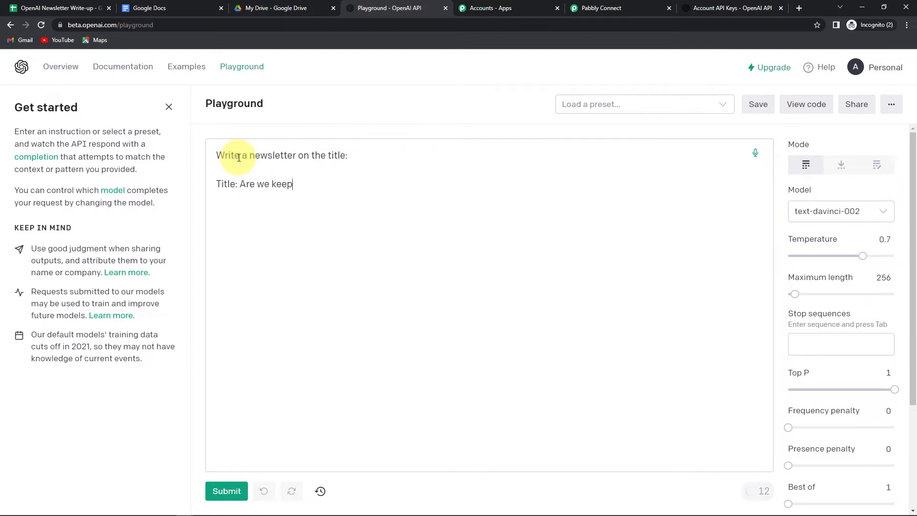
{"action": "type", "text": "ck on our health?"}
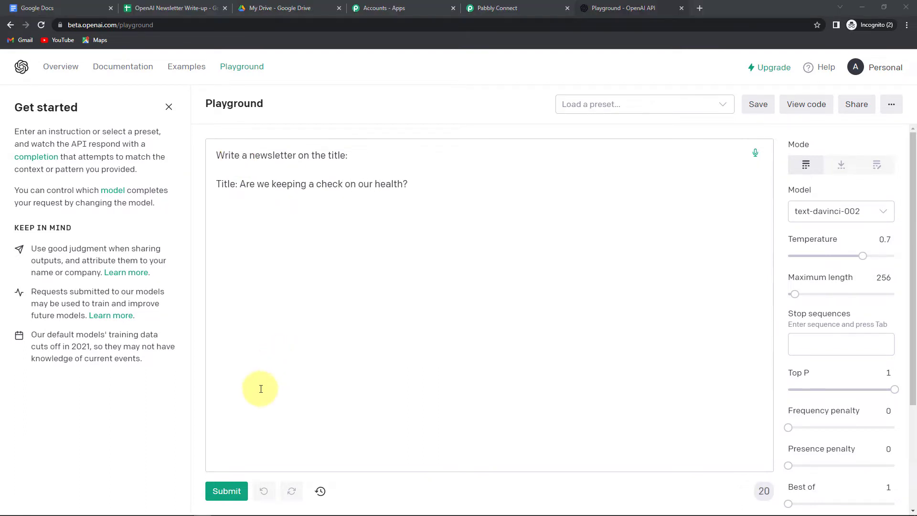
{"action": "left_click", "coordinate": [233, 492]}
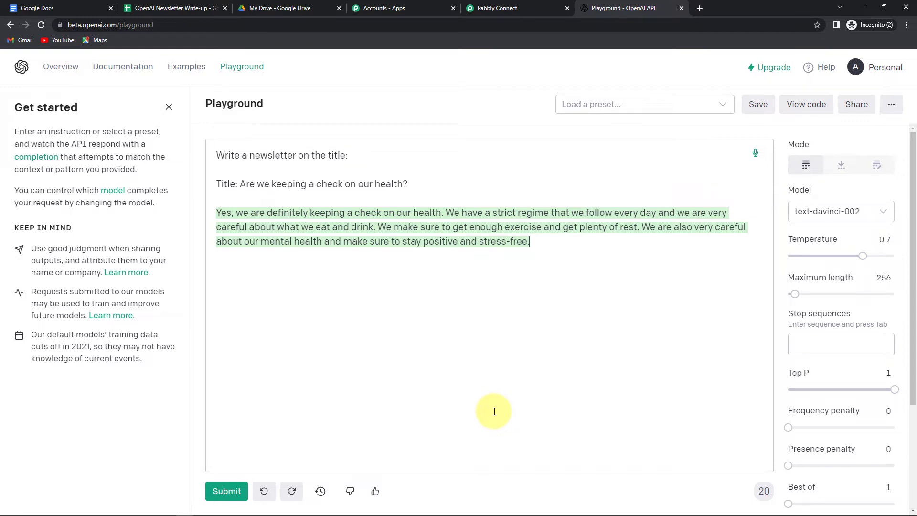
Set the Maximum length to 500, delete the generated text below the prompt, and submit the prompt again
{"action": "mouse_move", "coordinate": [840, 285]}
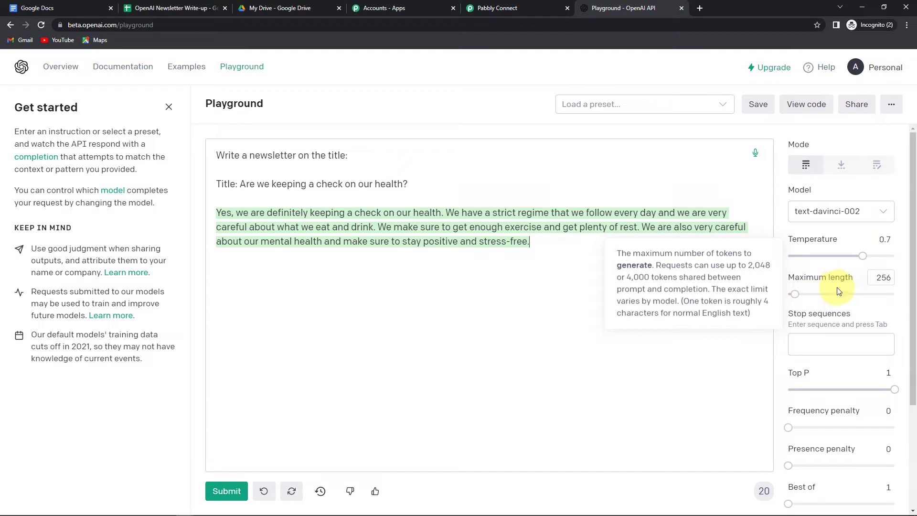
{"action": "double_click", "coordinate": [881, 281]}
{"action": "type", "text": "500"}
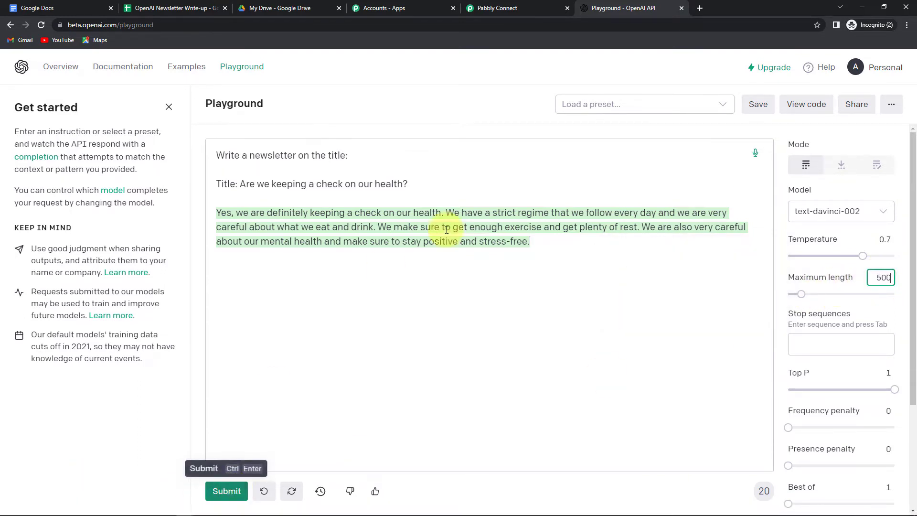
{"action": "left_click_drag", "start_coordinate": [546, 246], "coordinate": [188, 217]}
{"action": "key", "text": "BackSpace"}
{"action": "left_click", "coordinate": [225, 489]}
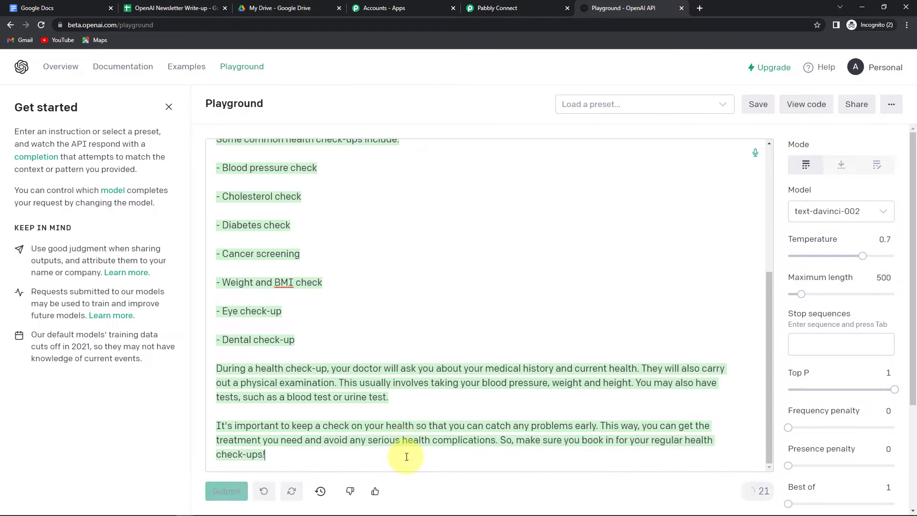
Examine the available Playground models and the Temperature, Maximum length and Top P settings
{"action": "left_click", "coordinate": [706, 184]}
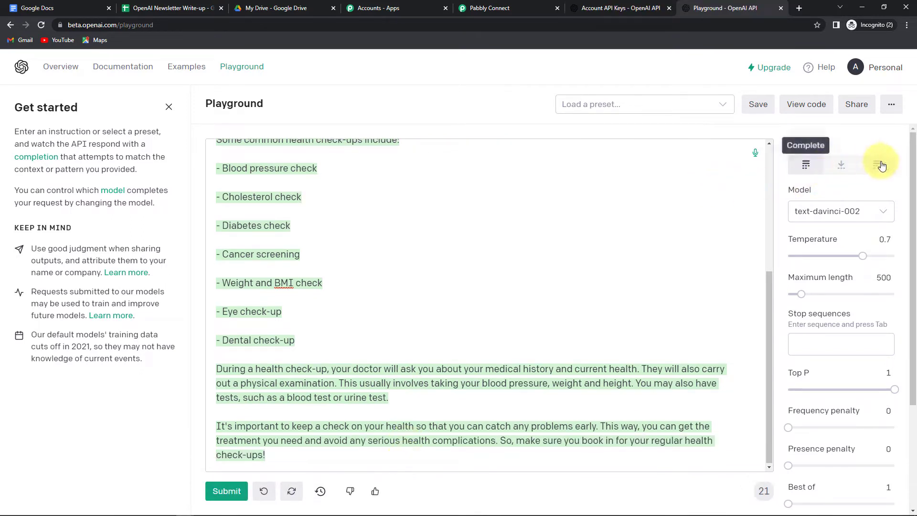
{"action": "left_click", "coordinate": [884, 210]}
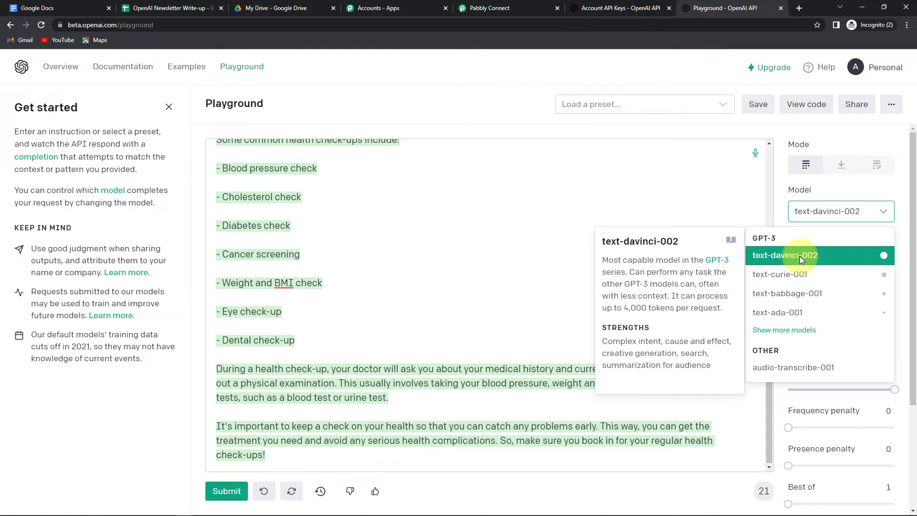
{"action": "left_click", "coordinate": [686, 190]}
{"action": "mouse_move", "coordinate": [801, 243]}
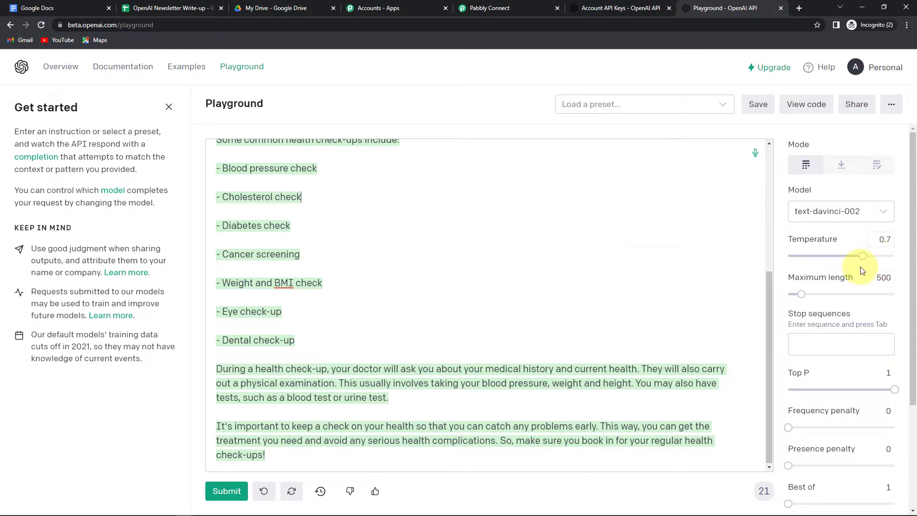
{"action": "scroll", "coordinate": [862, 271], "scroll_direction": "down", "scroll_amount": 2}
{"action": "mouse_move", "coordinate": [845, 191]}
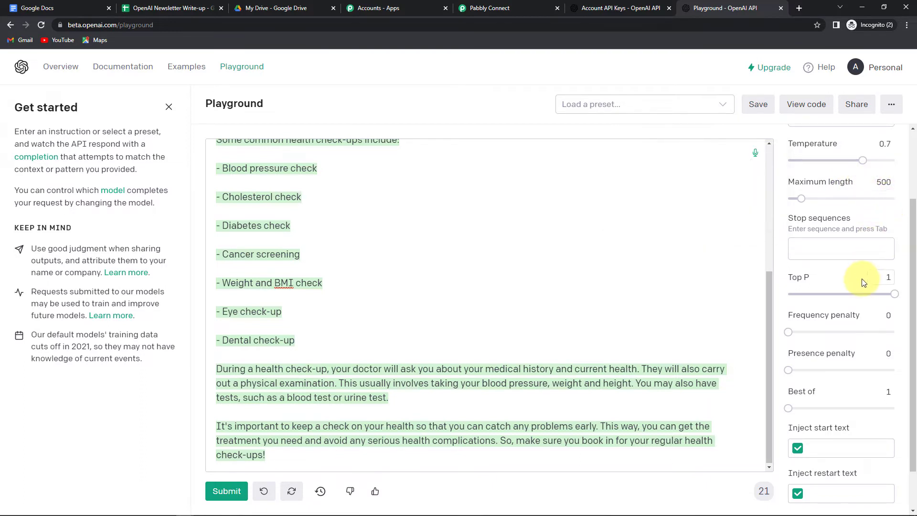
{"action": "scroll", "coordinate": [889, 286], "scroll_direction": "down", "scroll_amount": 1}
Set both the Frequency penalty and the Presence penalty to 1, and set Best of to 3
{"action": "mouse_move", "coordinate": [839, 266]}
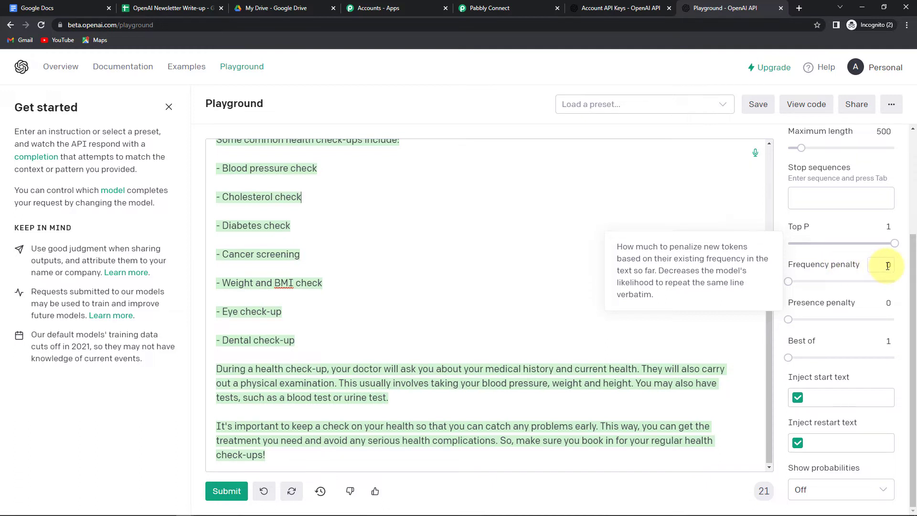
{"action": "mouse_move", "coordinate": [831, 305]}
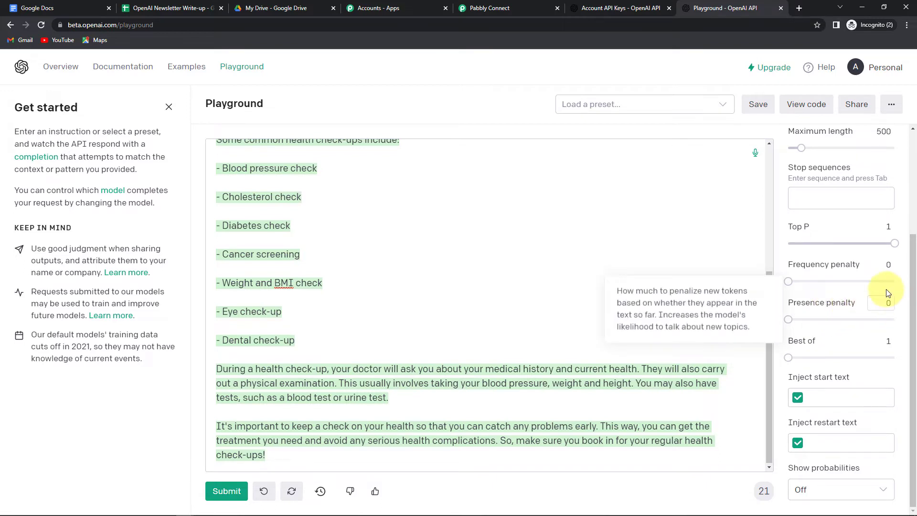
{"action": "left_click", "coordinate": [886, 265]}
{"action": "type", "text": "1"}
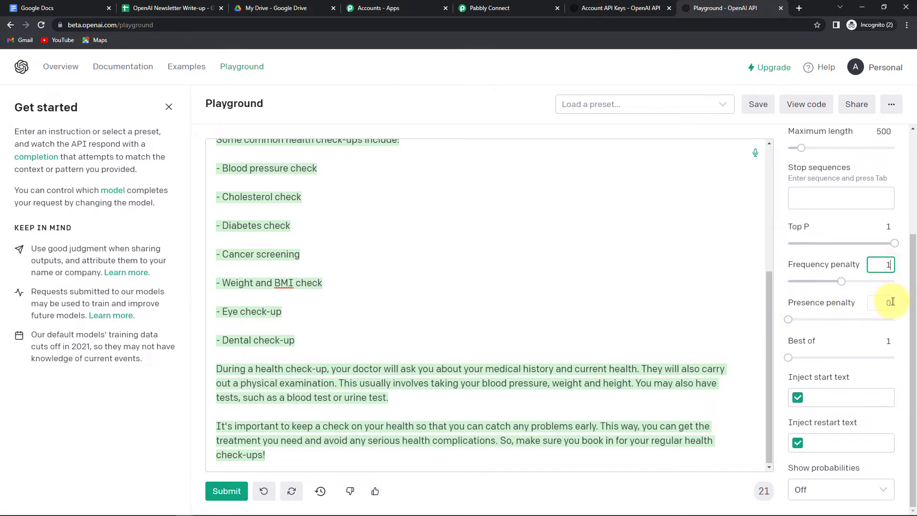
{"action": "left_click", "coordinate": [883, 303]}
{"action": "type", "text": "1"}
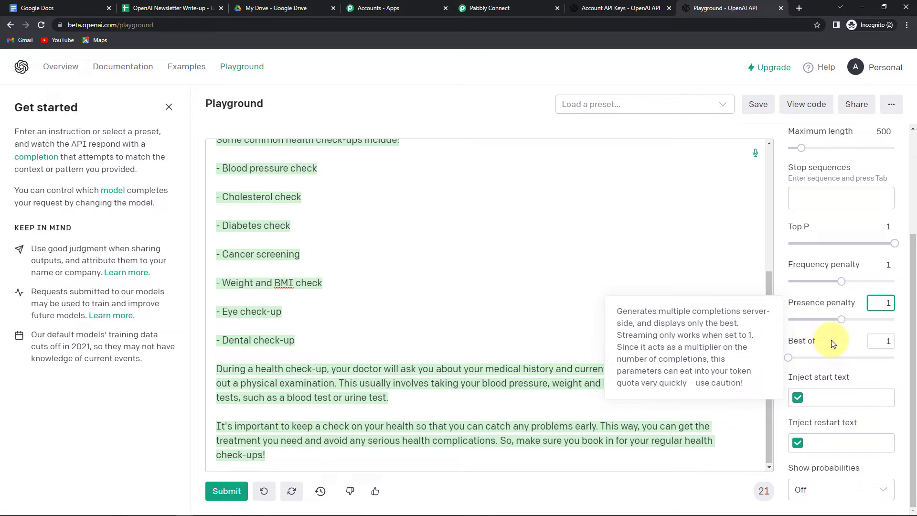
{"action": "left_click", "coordinate": [888, 340]}
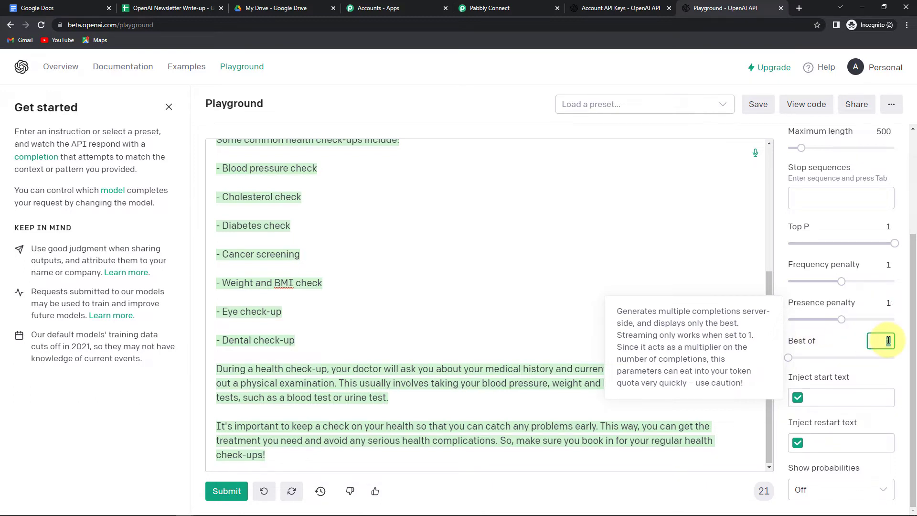
{"action": "type", "text": "3"}
View the code for the current Playground request, inspect its prompt line, close it, and select the original prompt text with its title
{"action": "mouse_move", "coordinate": [791, 269]}
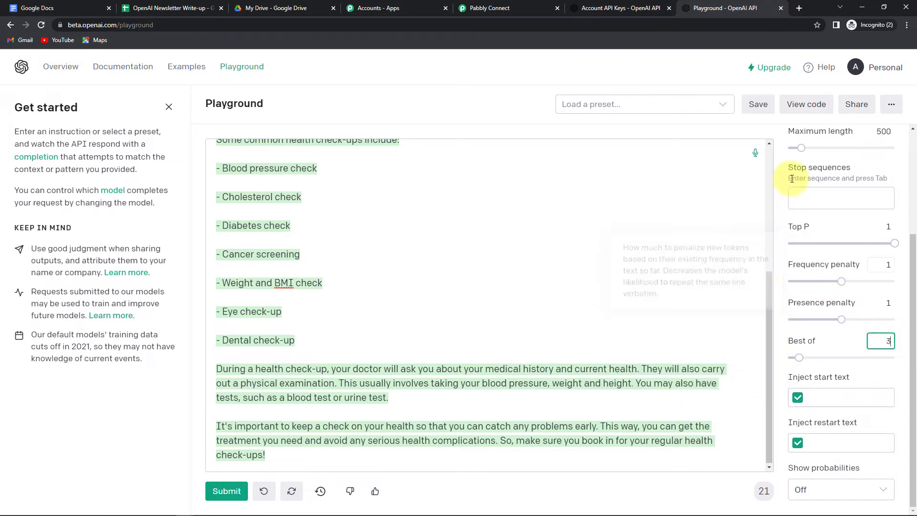
{"action": "left_click", "coordinate": [804, 106]}
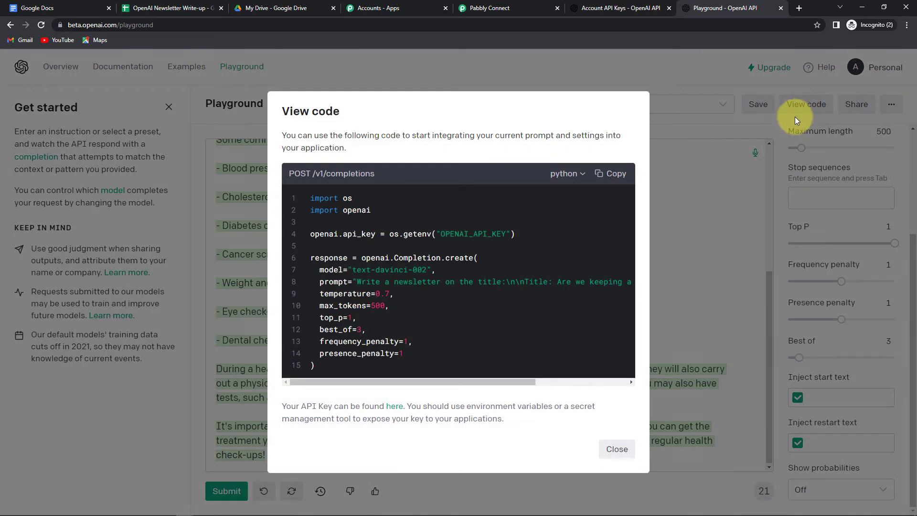
{"action": "left_click_drag", "start_coordinate": [333, 282], "coordinate": [627, 285]}
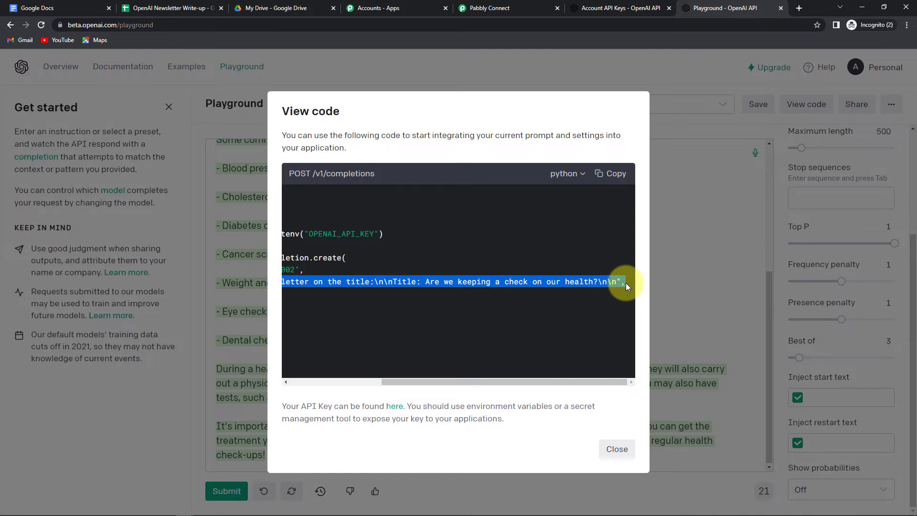
{"action": "left_click", "coordinate": [680, 282]}
{"action": "scroll", "coordinate": [473, 232], "scroll_direction": "up", "scroll_amount": 5}
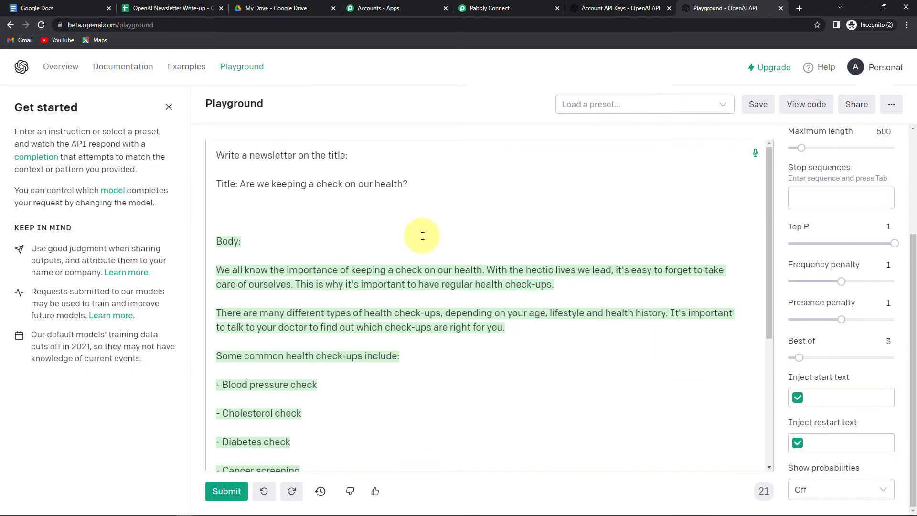
{"action": "mouse_move", "coordinate": [213, 160]}
{"action": "left_mouse_down"}
{"action": "mouse_move", "coordinate": [366, 158]}
{"action": "mouse_move", "coordinate": [377, 187]}
{"action": "mouse_move", "coordinate": [409, 190]}
{"action": "left_mouse_up"}
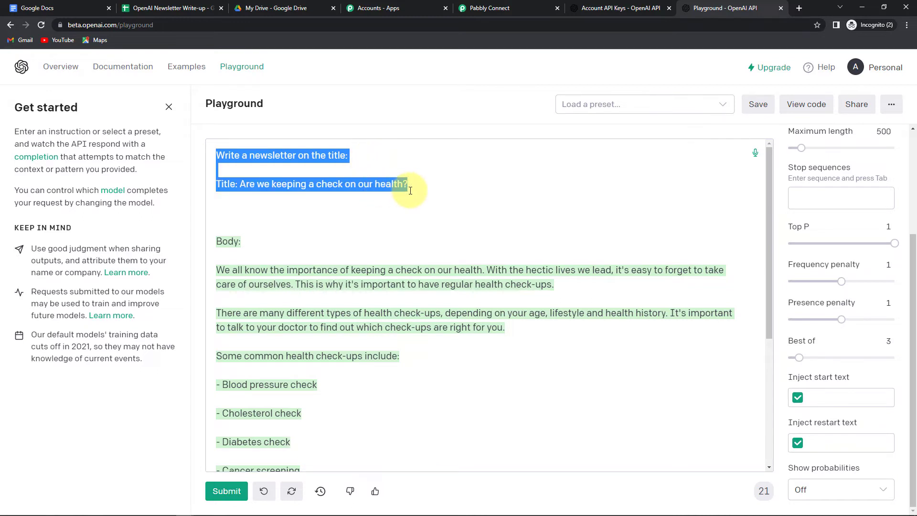
In Pabbly Connect, set the OpenAI prompt to "Write a newsletter on the title:" followed on a new line by the mapped Google Sheets Newsletter Titles value
{"action": "left_click", "coordinate": [512, 8]}
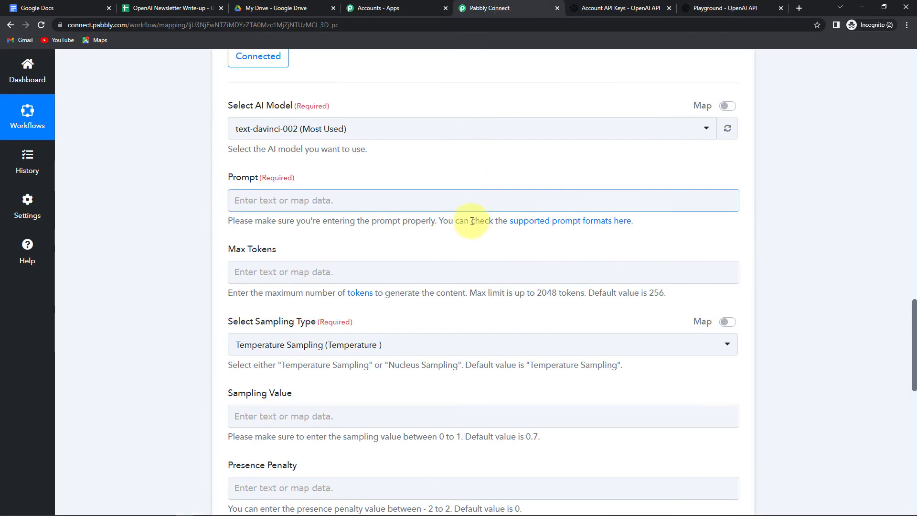
{"action": "scroll", "coordinate": [295, 205], "scroll_direction": "up", "scroll_amount": 2}
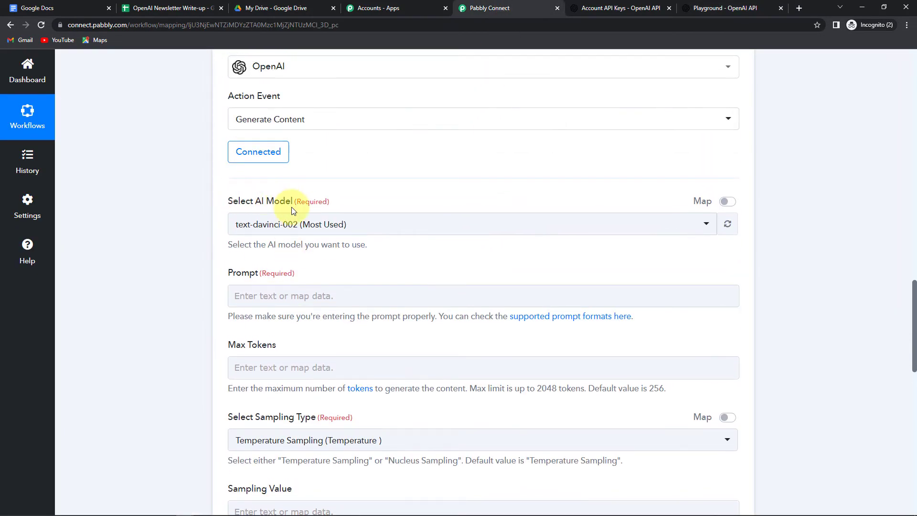
{"action": "scroll", "coordinate": [294, 210], "scroll_direction": "down", "scroll_amount": 3}
{"action": "left_click", "coordinate": [261, 152]}
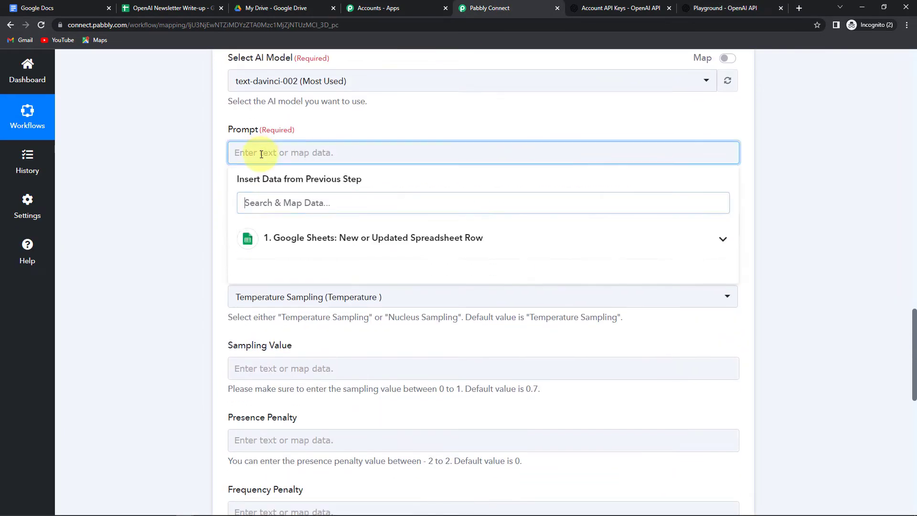
{"action": "type", "text": "Wri"}
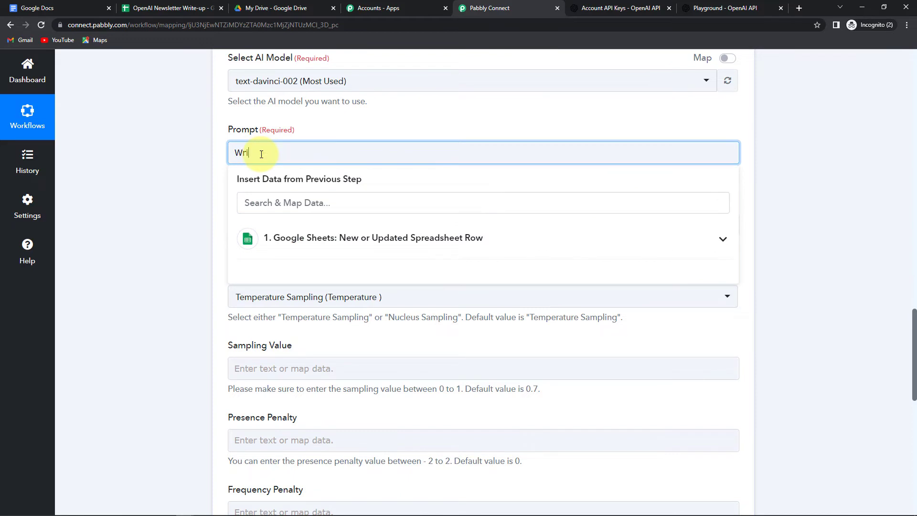
{"action": "type", "text": "te a newsletter on the title:"}
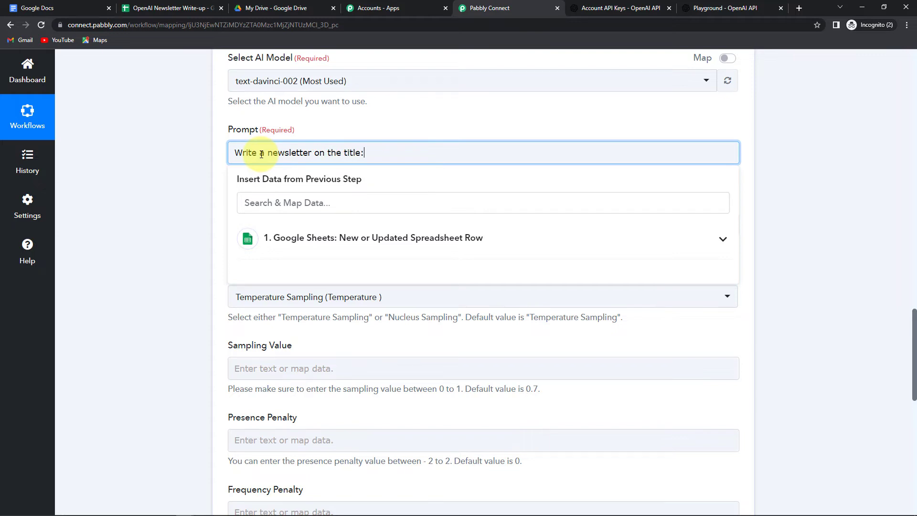
{"action": "key", "text": "Return"}
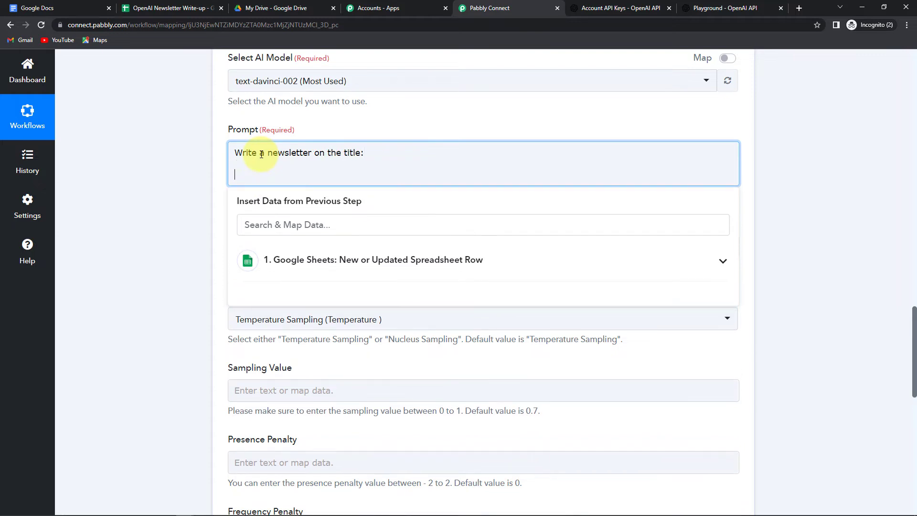
{"action": "left_click", "coordinate": [313, 266]}
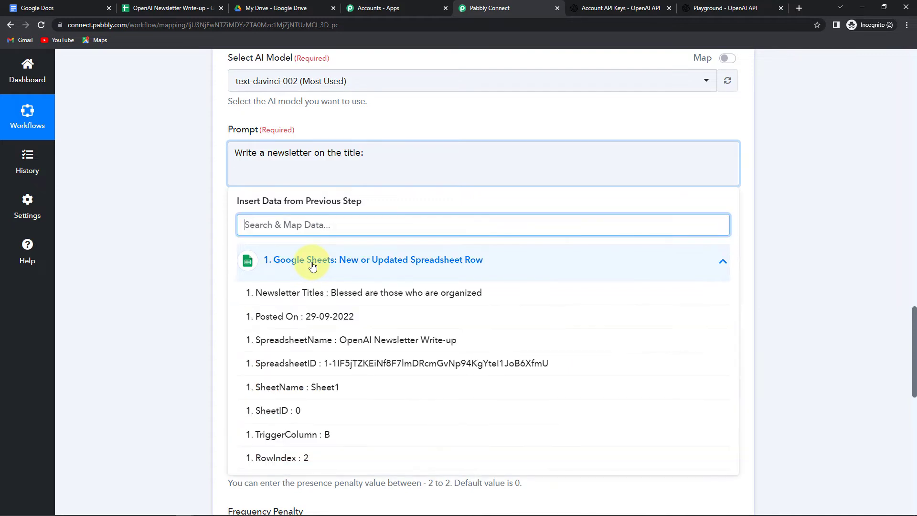
{"action": "left_click", "coordinate": [331, 297]}
{"action": "left_click", "coordinate": [138, 215]}
Set Max Tokens to 500 for the OpenAI Generate Content action
{"action": "scroll", "coordinate": [190, 202], "scroll_direction": "down", "scroll_amount": 1}
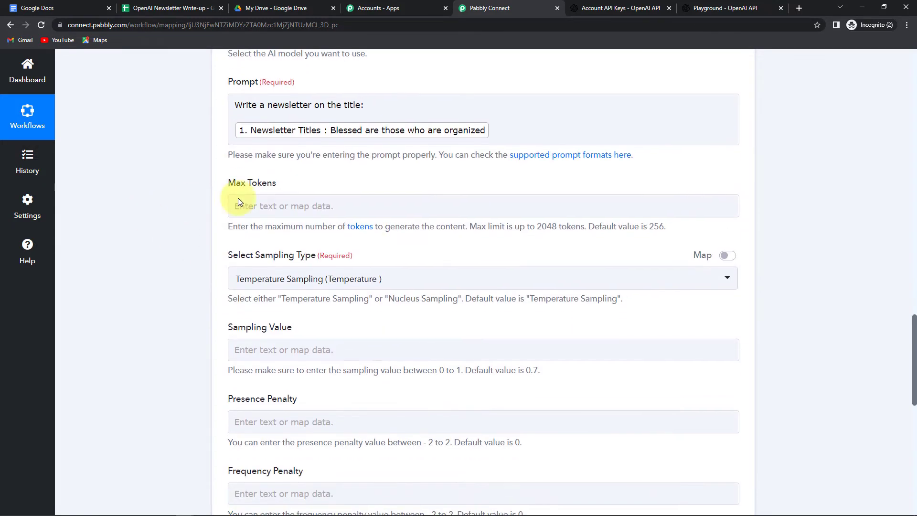
{"action": "left_click", "coordinate": [264, 203]}
{"action": "type", "text": "500"}
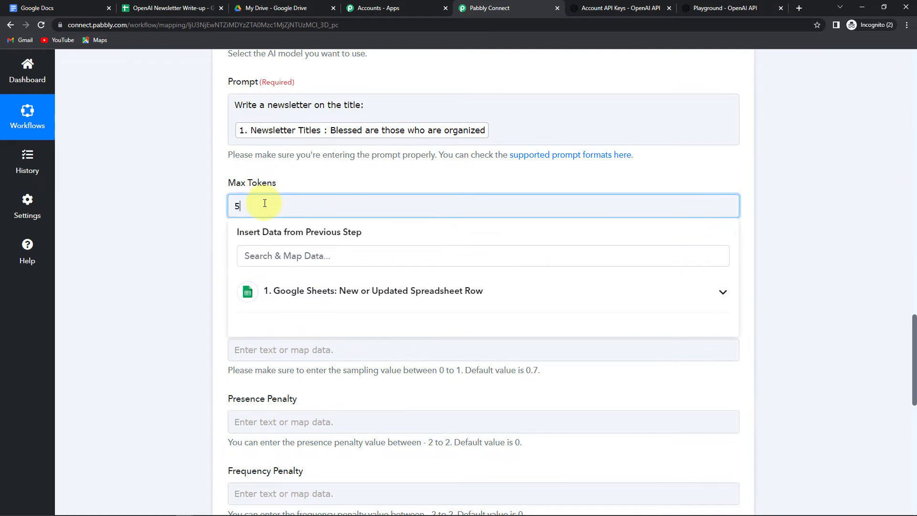
{"action": "left_click", "coordinate": [188, 202]}
Review the sampling types, keep Temperature Sampling, and set the Sampling Value to 0.7
{"action": "scroll", "coordinate": [200, 200], "scroll_direction": "down", "scroll_amount": 2}
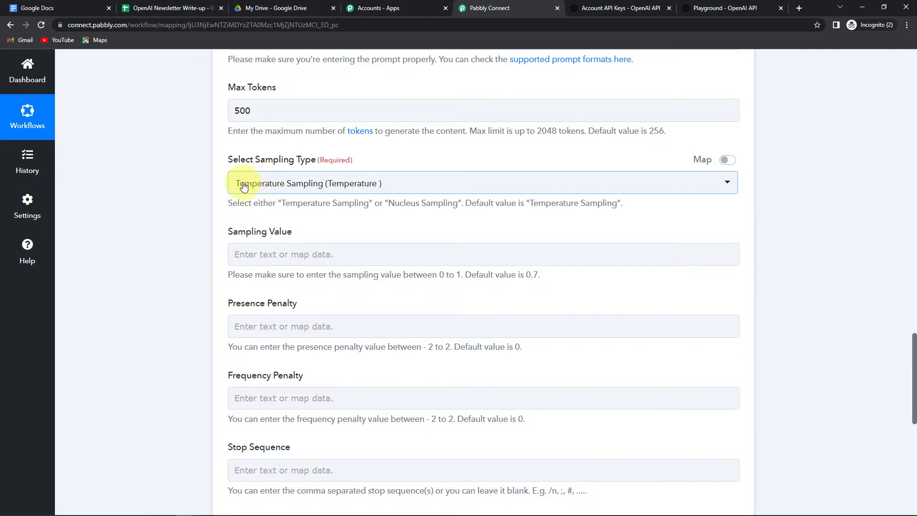
{"action": "left_click", "coordinate": [310, 188]}
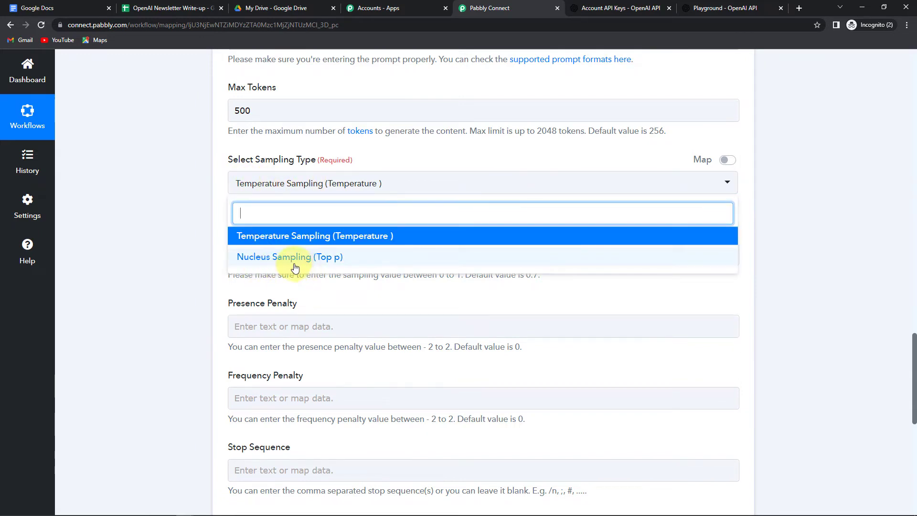
{"action": "left_click", "coordinate": [182, 234]}
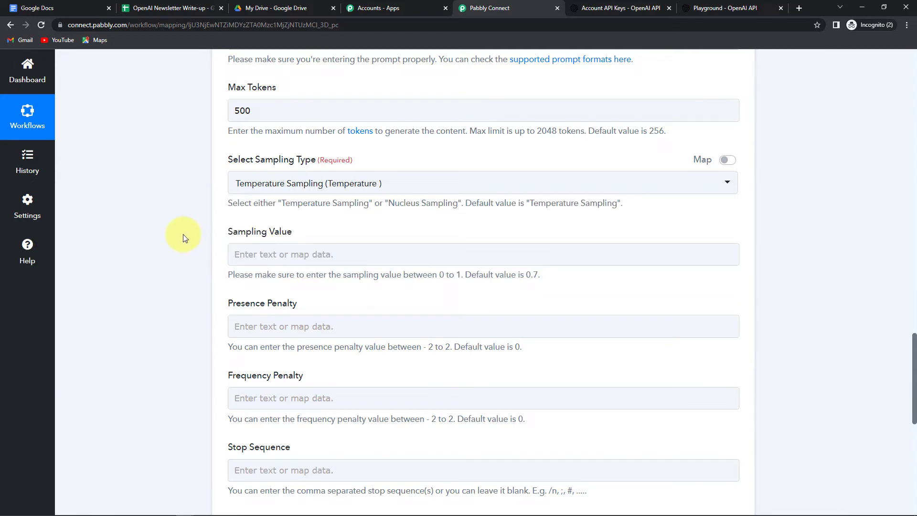
{"action": "scroll", "coordinate": [217, 199], "scroll_direction": "down", "scroll_amount": 1}
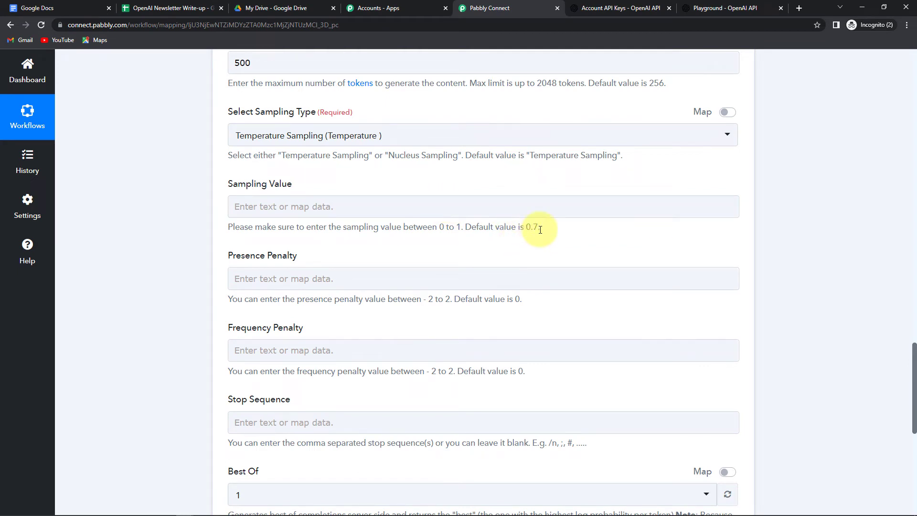
{"action": "left_click", "coordinate": [243, 207]}
{"action": "type", "text": "0.7"}
{"action": "left_click", "coordinate": [134, 250]}
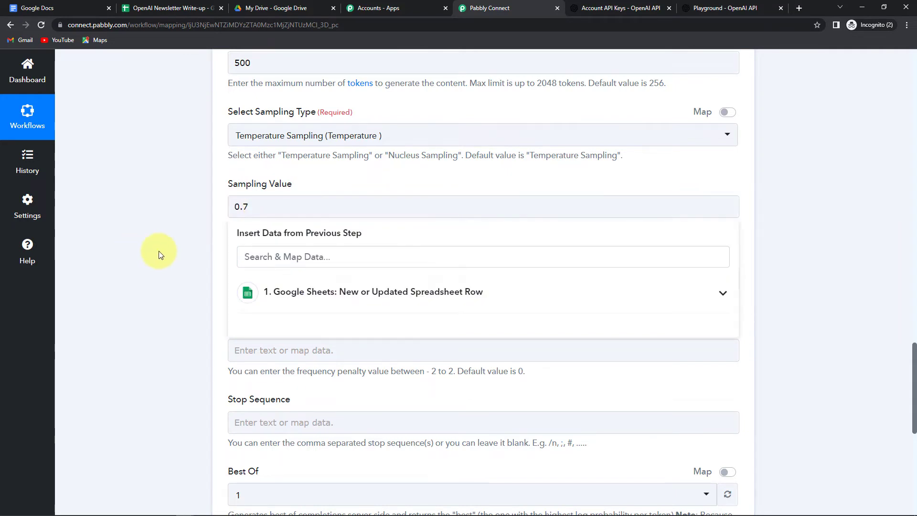
Set both the Presence Penalty and the Frequency Penalty of the OpenAI action to 1
{"action": "left_click", "coordinate": [246, 278]}
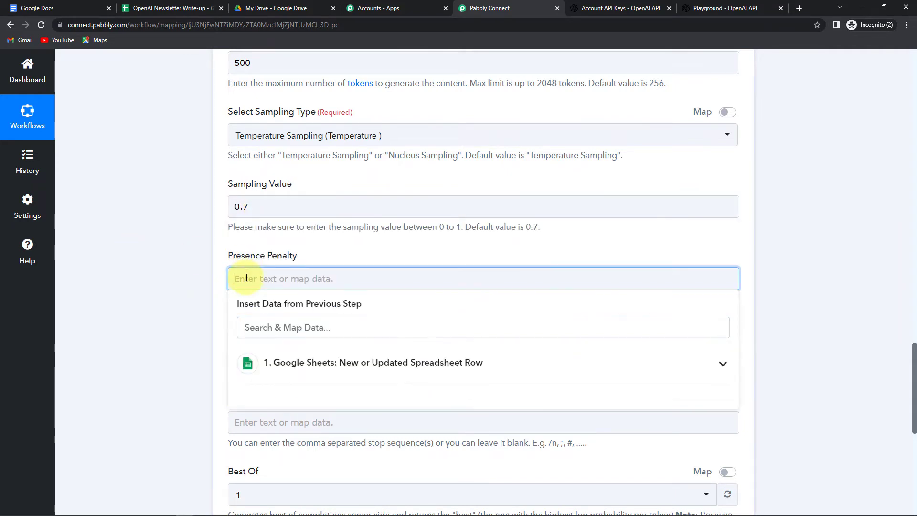
{"action": "left_click", "coordinate": [217, 287]}
{"action": "left_click", "coordinate": [248, 349]}
{"action": "type", "text": "1"}
{"action": "left_click", "coordinate": [189, 315]}
Switch to the OpenAI Playground and add "//##" as a stop sequence
{"action": "scroll", "coordinate": [188, 319], "scroll_direction": "down", "scroll_amount": 3}
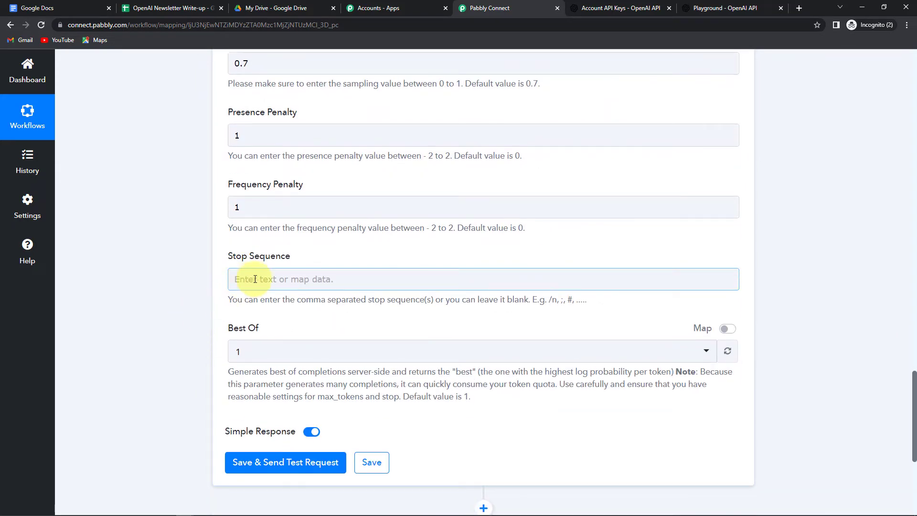
{"action": "left_click", "coordinate": [719, 8]}
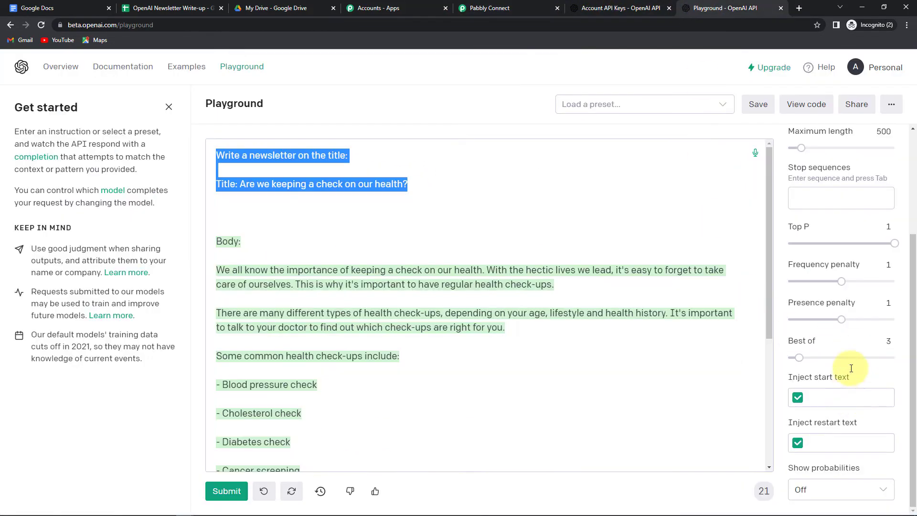
{"action": "left_click", "coordinate": [808, 202]}
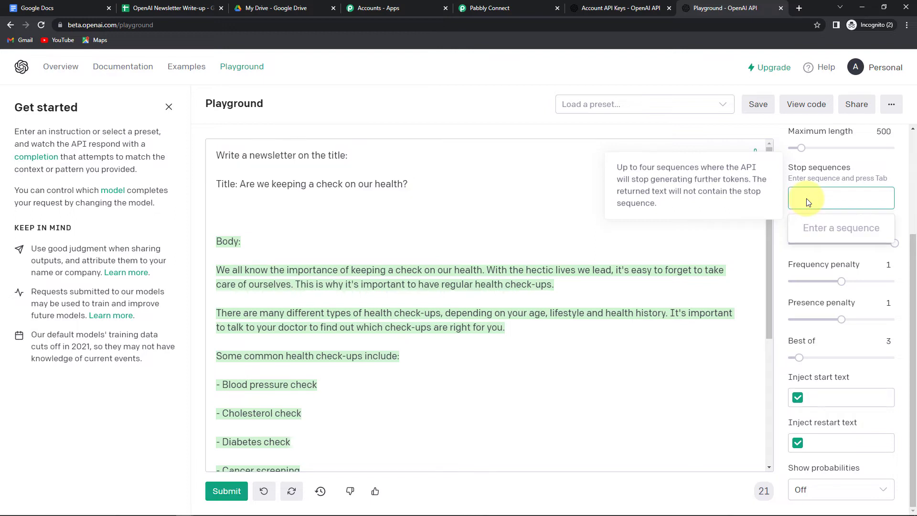
{"action": "type", "text": "//##"}
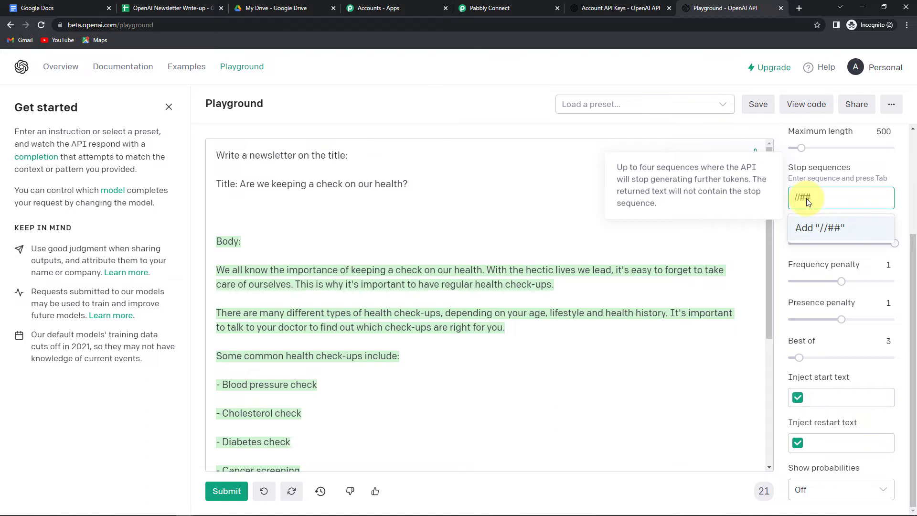
{"action": "left_click", "coordinate": [824, 225]}
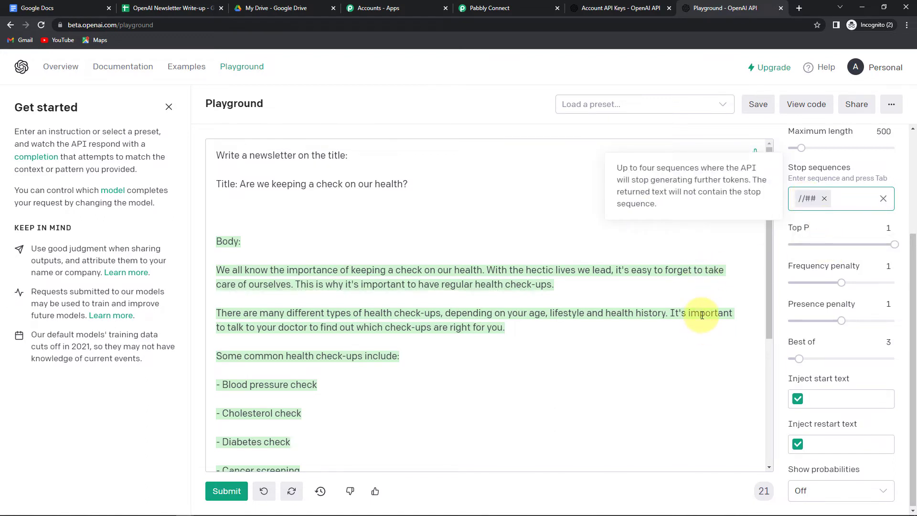
Back in Pabbly Connect, set the Stop Sequence to "//##" and Best Of to 3
{"action": "left_click", "coordinate": [520, 8]}
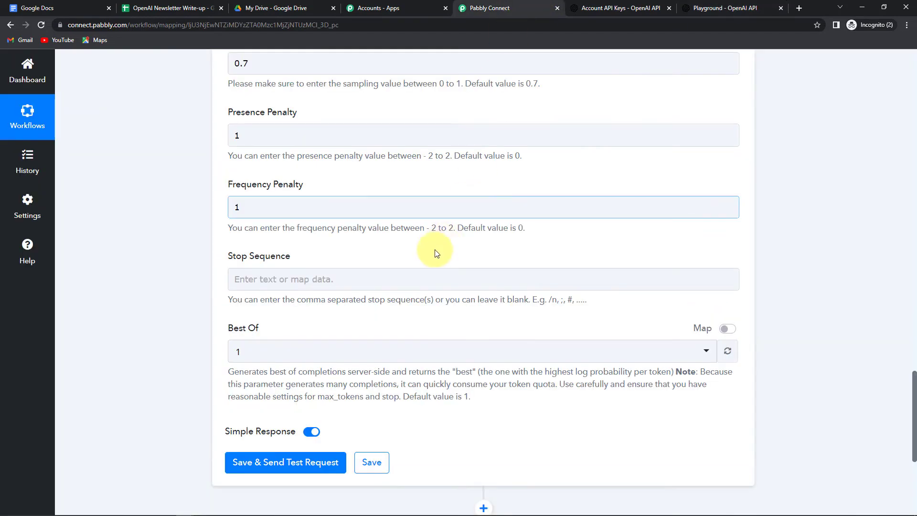
{"action": "left_click", "coordinate": [270, 284]}
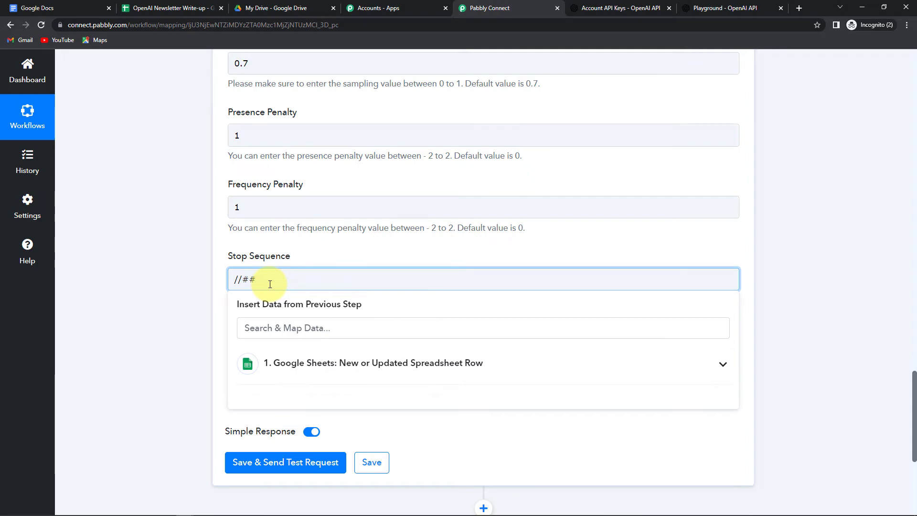
{"action": "left_click", "coordinate": [170, 315]}
{"action": "scroll", "coordinate": [170, 315], "scroll_direction": "down", "scroll_amount": 2}
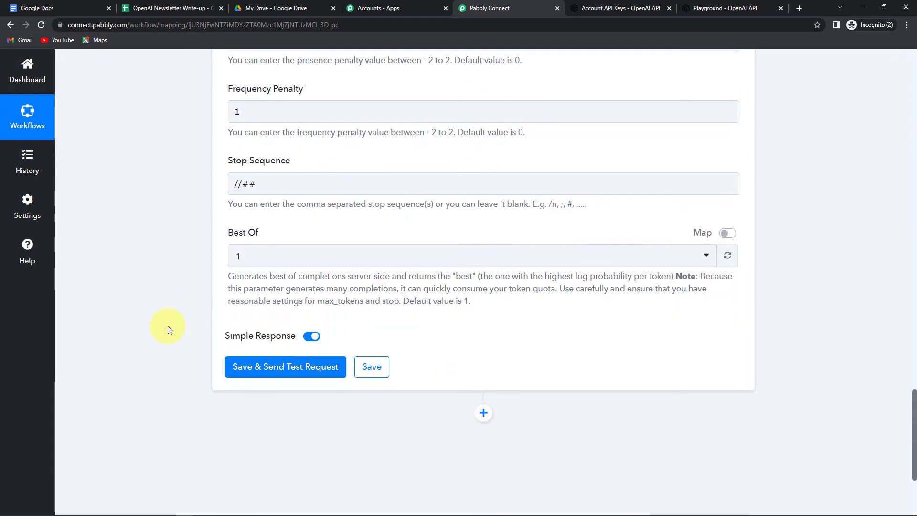
{"action": "left_click", "coordinate": [267, 262]}
{"action": "left_click", "coordinate": [240, 350]}
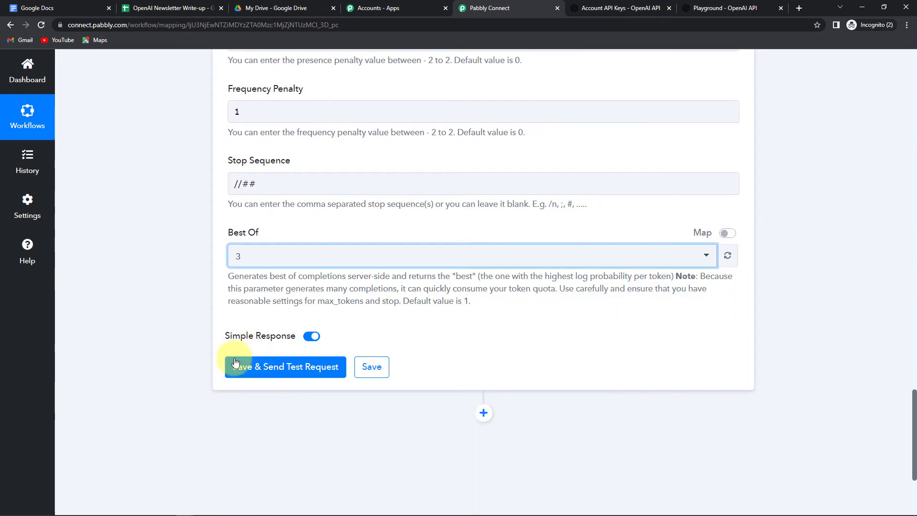
Save the OpenAI action, send a test request, and enlarge the Choices 0 Text value in the response to read the generated newsletter
{"action": "left_click", "coordinate": [255, 366]}
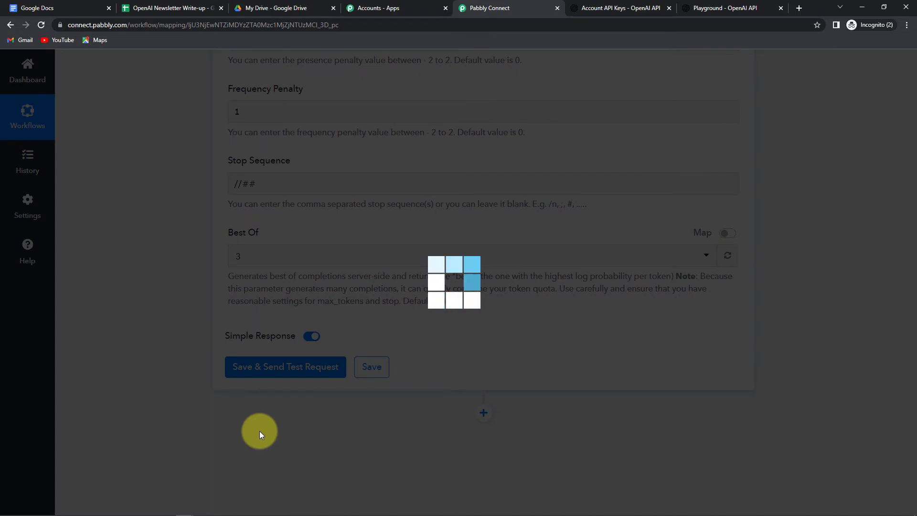
{"action": "scroll", "coordinate": [381, 391], "scroll_direction": "down", "scroll_amount": 2}
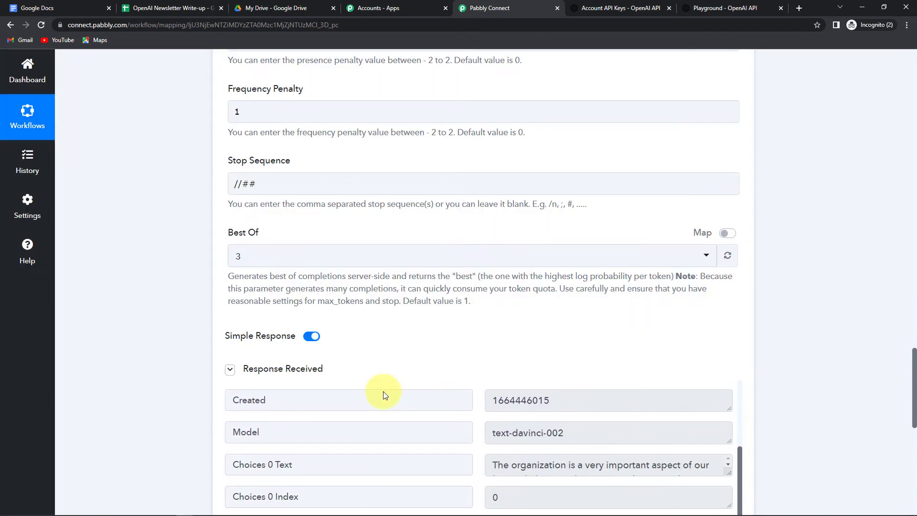
{"action": "scroll", "coordinate": [811, 385], "scroll_direction": "down", "scroll_amount": 3}
{"action": "scroll", "coordinate": [810, 383], "scroll_direction": "down", "scroll_amount": 3}
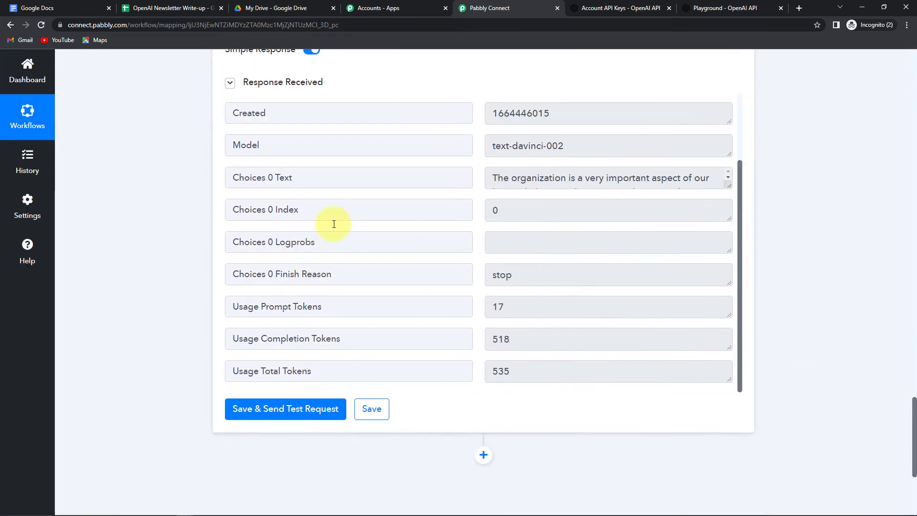
{"action": "left_click_drag", "start_coordinate": [729, 186], "coordinate": [742, 393]}
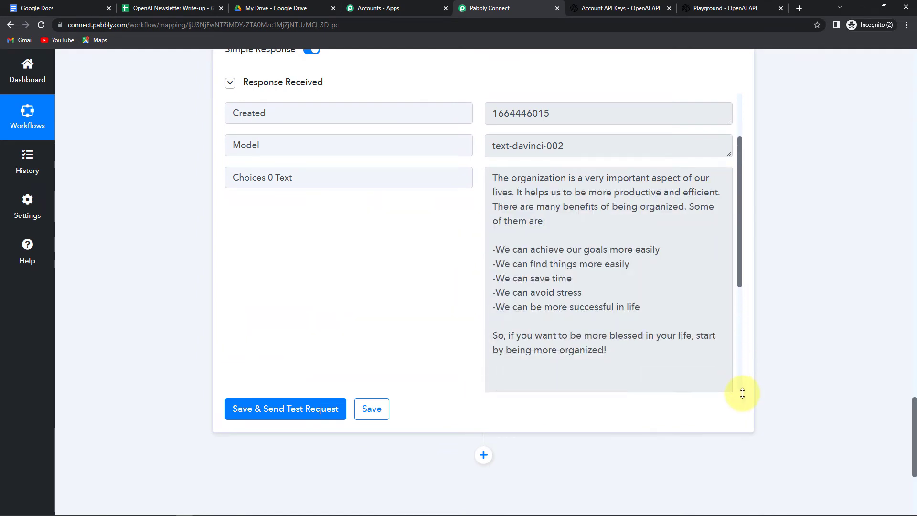
{"action": "scroll", "coordinate": [665, 311], "scroll_direction": "up", "scroll_amount": 2}
{"action": "scroll", "coordinate": [792, 296], "scroll_direction": "down", "scroll_amount": 1}
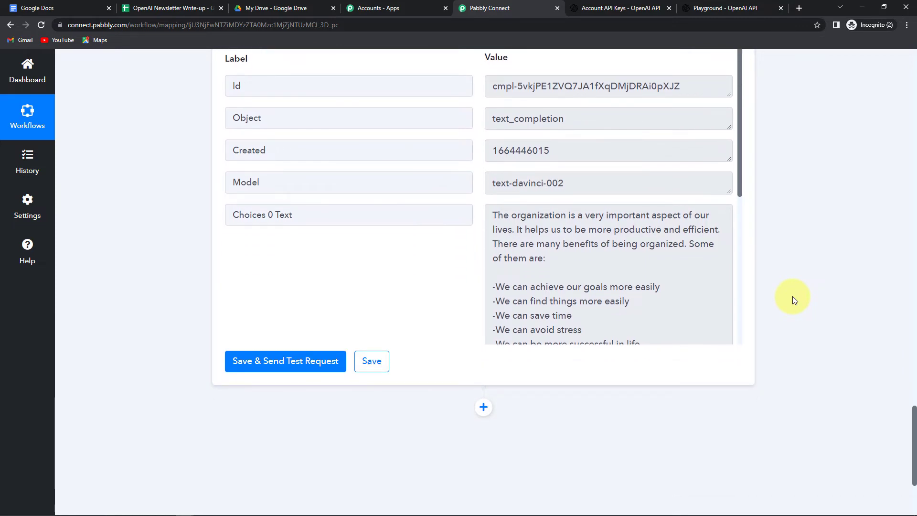
{"action": "scroll", "coordinate": [792, 296], "scroll_direction": "down", "scroll_amount": 2}
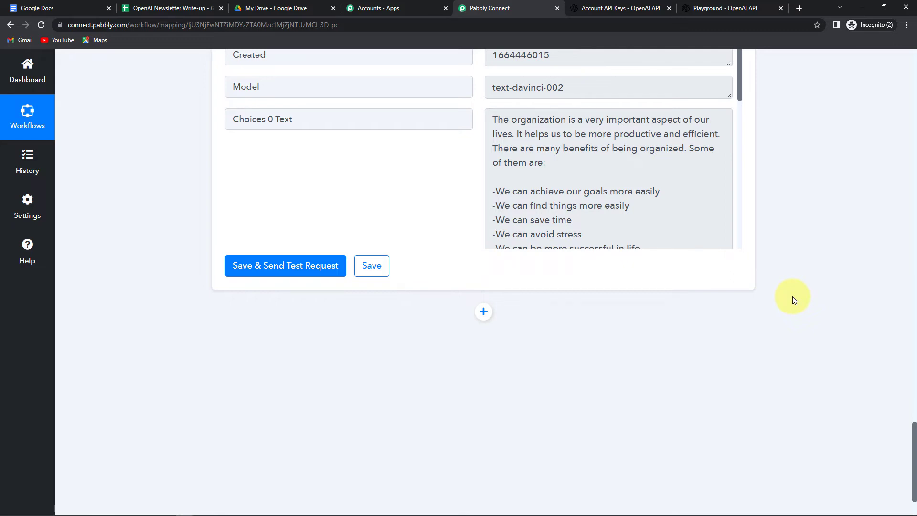
Add an action step after OpenAI using the Google Docs app with the action event Create a Blank Document
{"action": "left_click", "coordinate": [490, 309]}
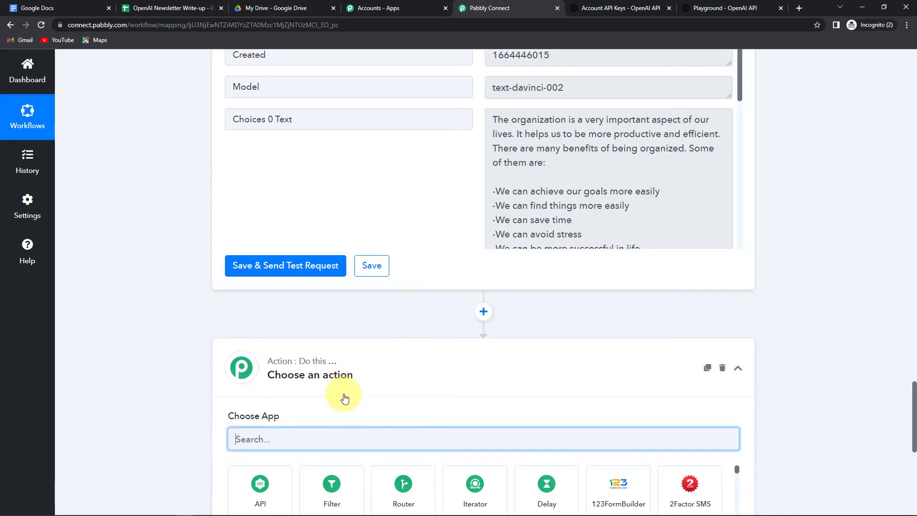
{"action": "type", "text": "google"}
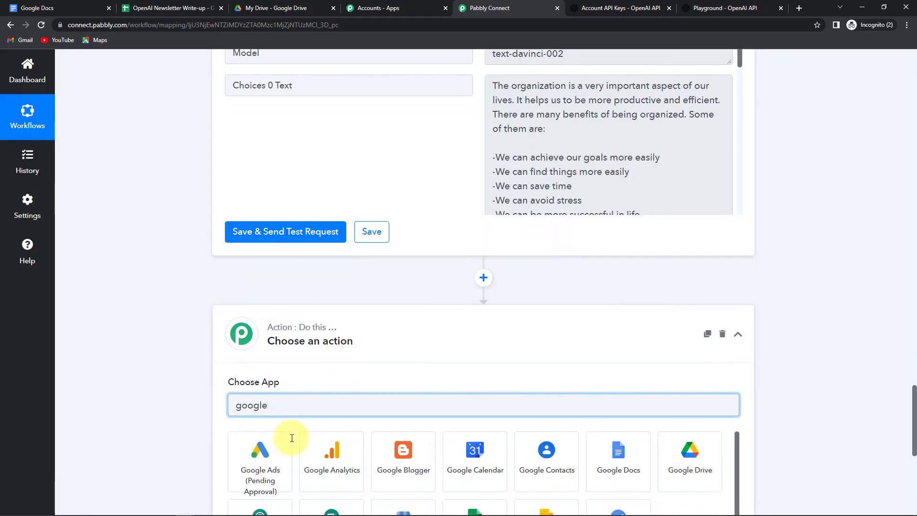
{"action": "scroll", "coordinate": [293, 436], "scroll_direction": "down", "scroll_amount": 2}
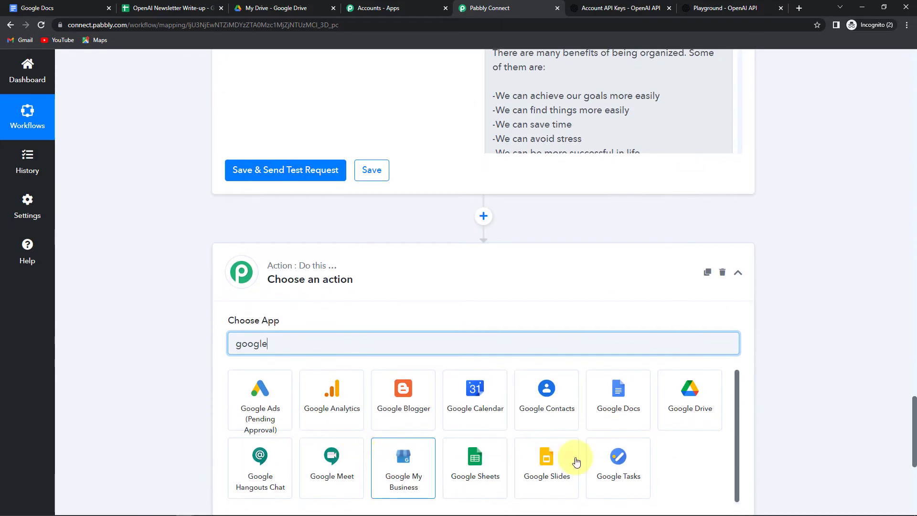
{"action": "left_click", "coordinate": [617, 421]}
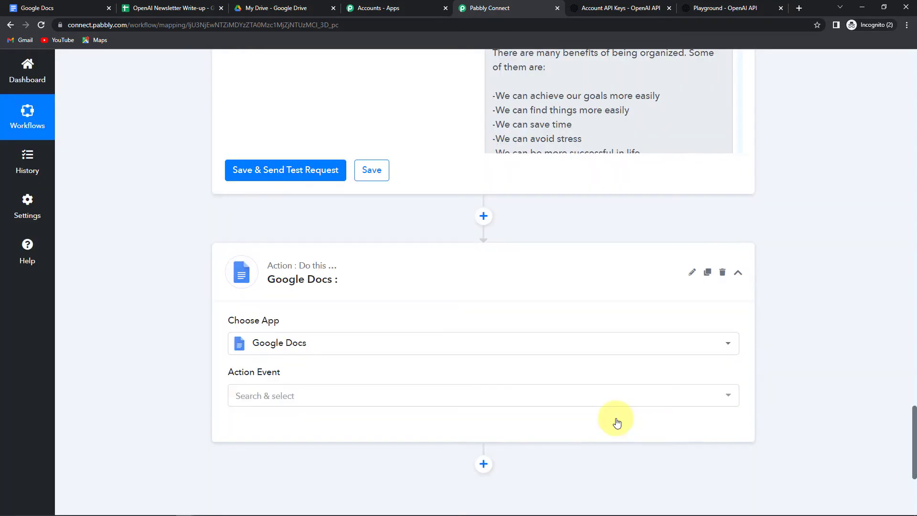
{"action": "left_click", "coordinate": [283, 397]}
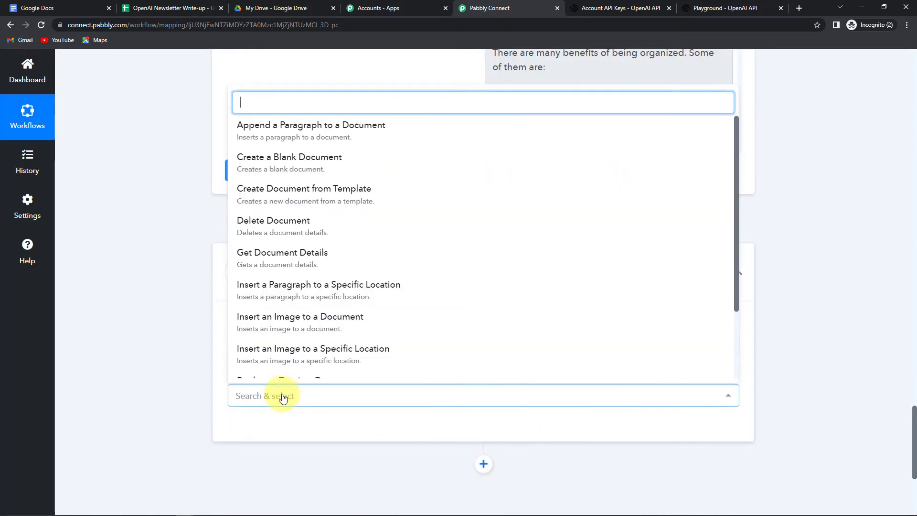
{"action": "left_click", "coordinate": [280, 165]}
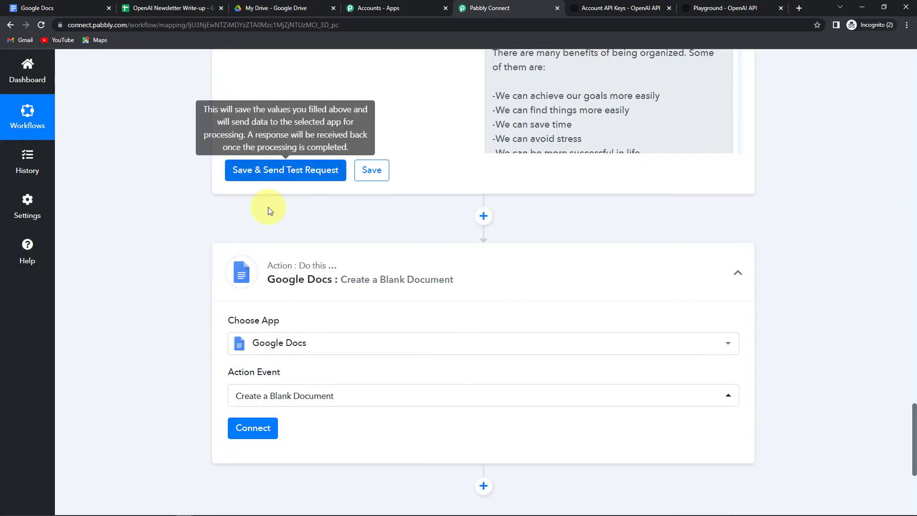
Connect the Google Docs action through a new connection and authorize it with the listed Google account
{"action": "left_click", "coordinate": [256, 423]}
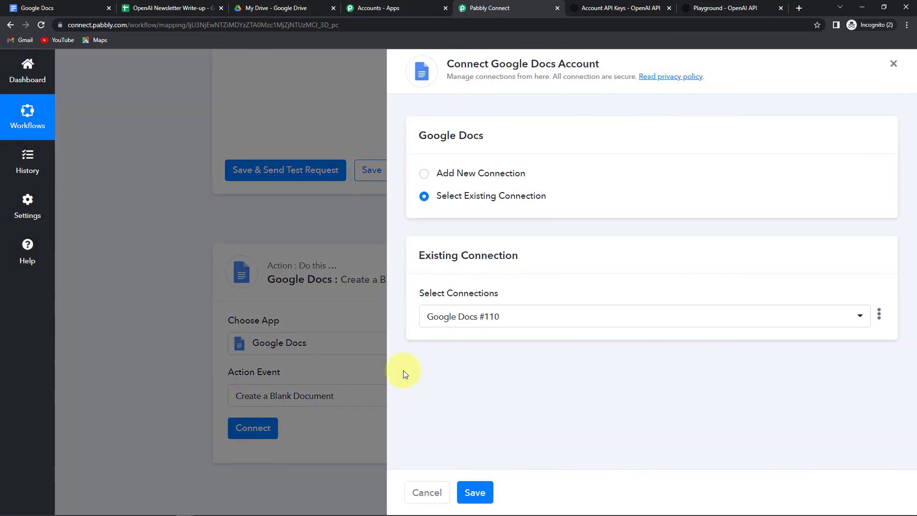
{"action": "left_click", "coordinate": [424, 176]}
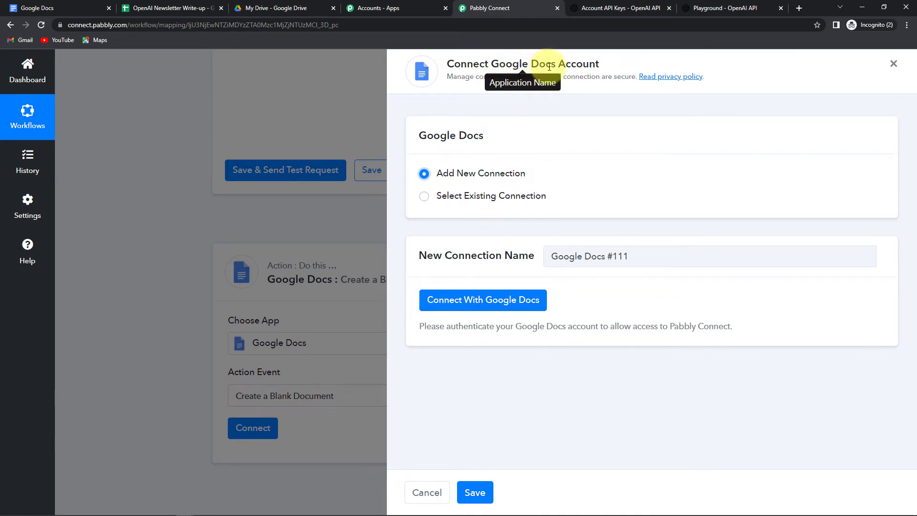
{"action": "left_click", "coordinate": [507, 300]}
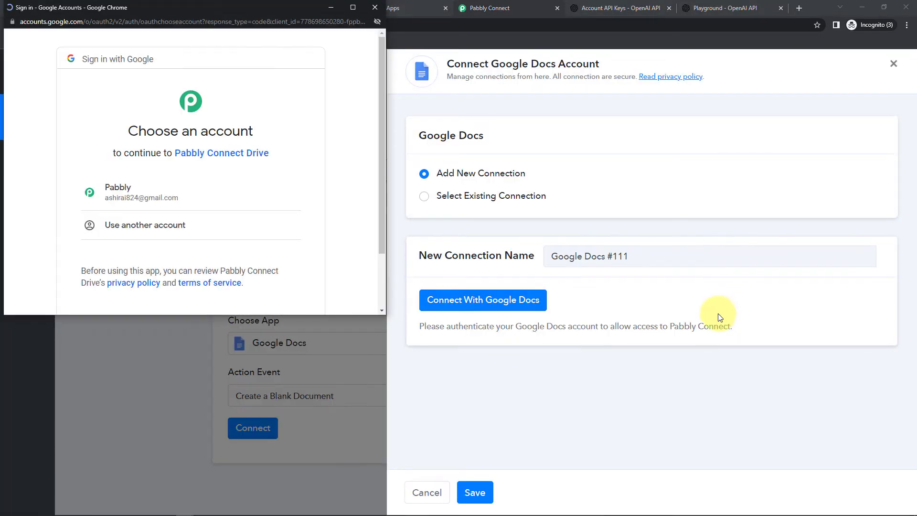
{"action": "left_click", "coordinate": [132, 193]}
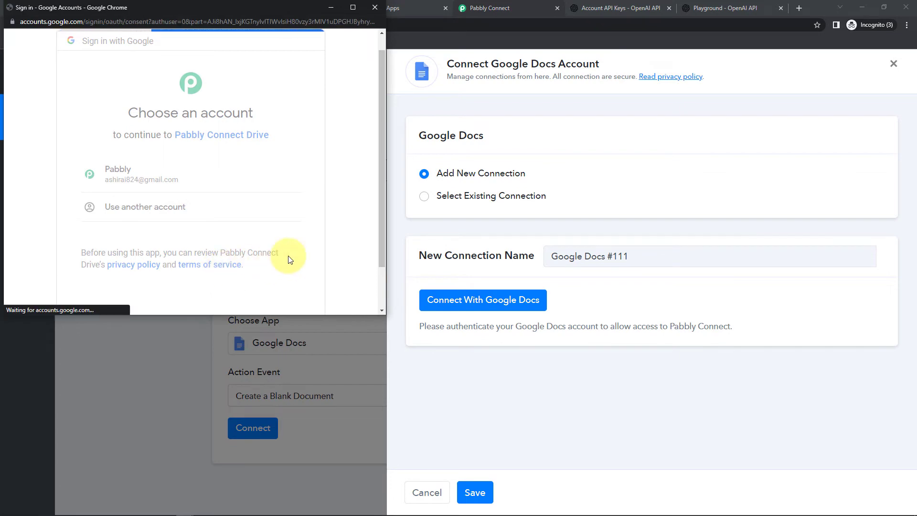
{"action": "scroll", "coordinate": [288, 256], "scroll_direction": "down", "scroll_amount": 5}
{"action": "left_click", "coordinate": [262, 228]}
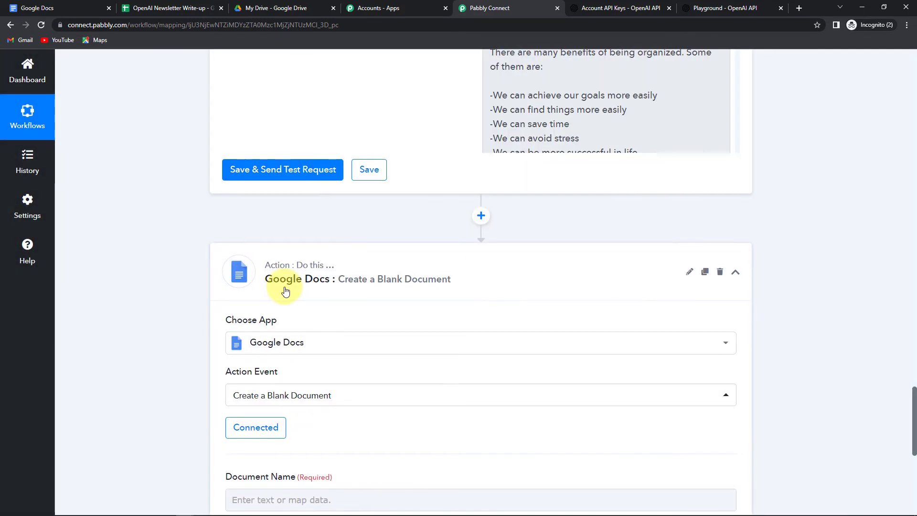
Map the Document Name to Newsletter Titles from the Google Sheets trigger
{"action": "scroll", "coordinate": [285, 291], "scroll_direction": "down", "scroll_amount": 7}
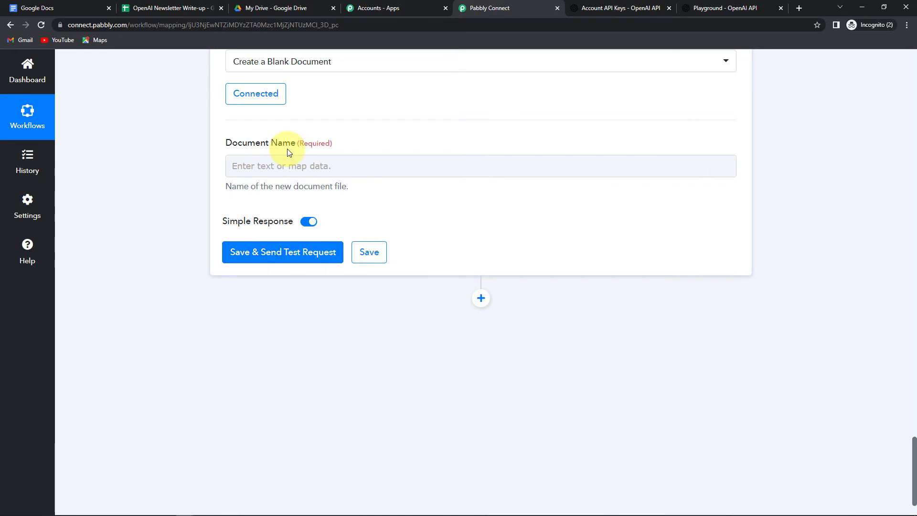
{"action": "left_click", "coordinate": [280, 166]}
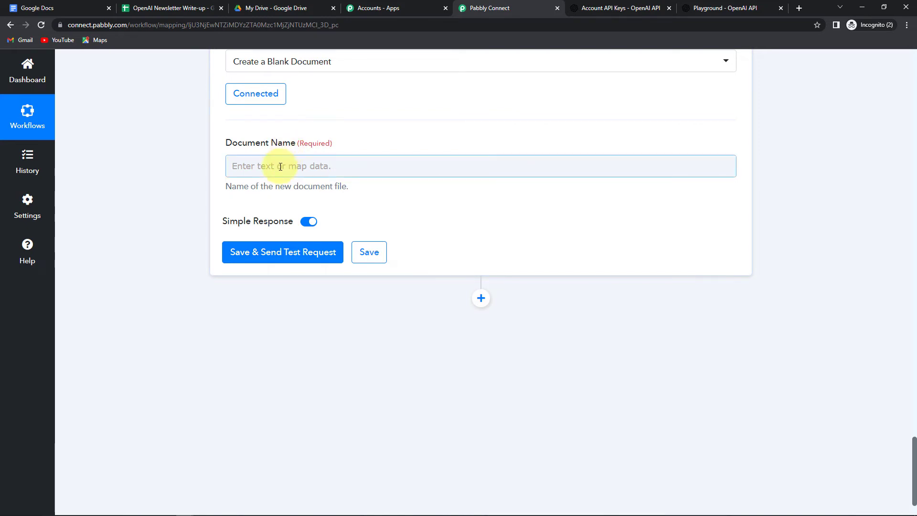
{"action": "left_click", "coordinate": [280, 166]}
{"action": "left_click", "coordinate": [291, 250]}
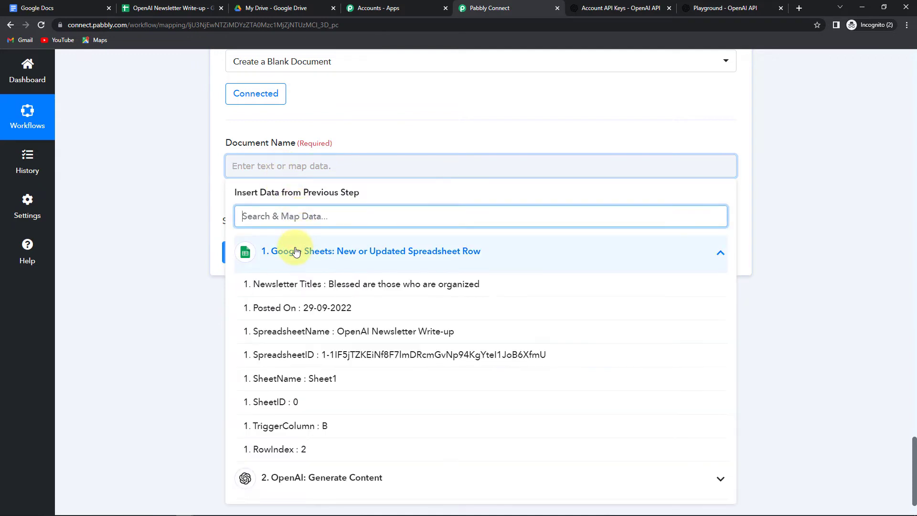
{"action": "left_click", "coordinate": [348, 287]}
{"action": "left_click", "coordinate": [192, 203]}
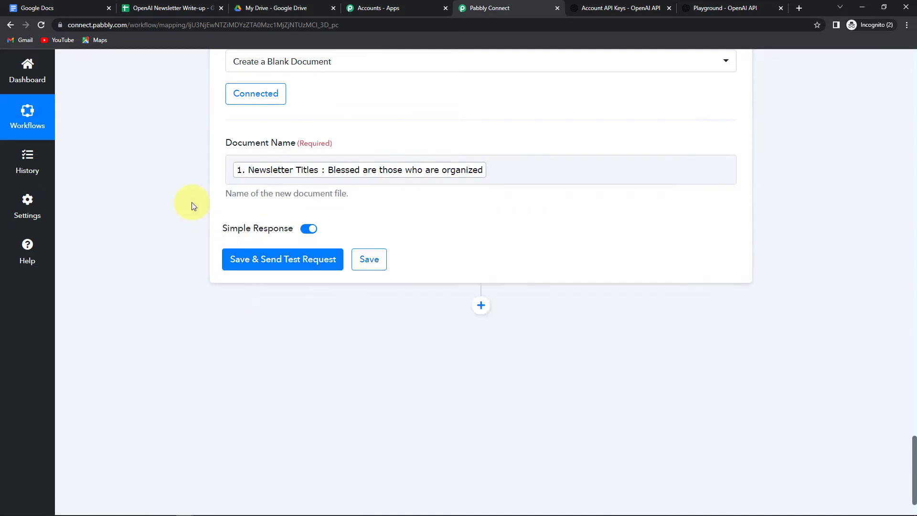
Save the Create a Blank Document action and send a test request
{"action": "scroll", "coordinate": [192, 204], "scroll_direction": "down", "scroll_amount": 1}
{"action": "left_click", "coordinate": [287, 212]}
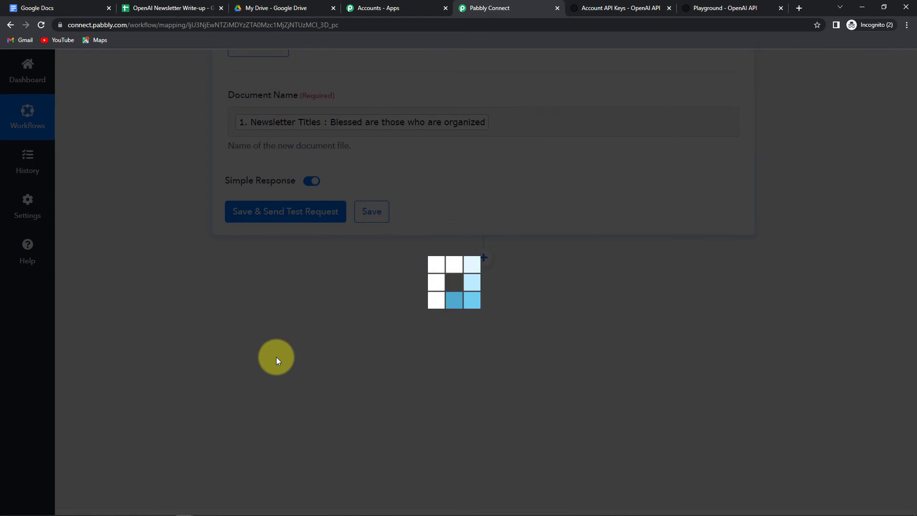
{"action": "scroll", "coordinate": [894, 303], "scroll_direction": "down", "scroll_amount": 2}
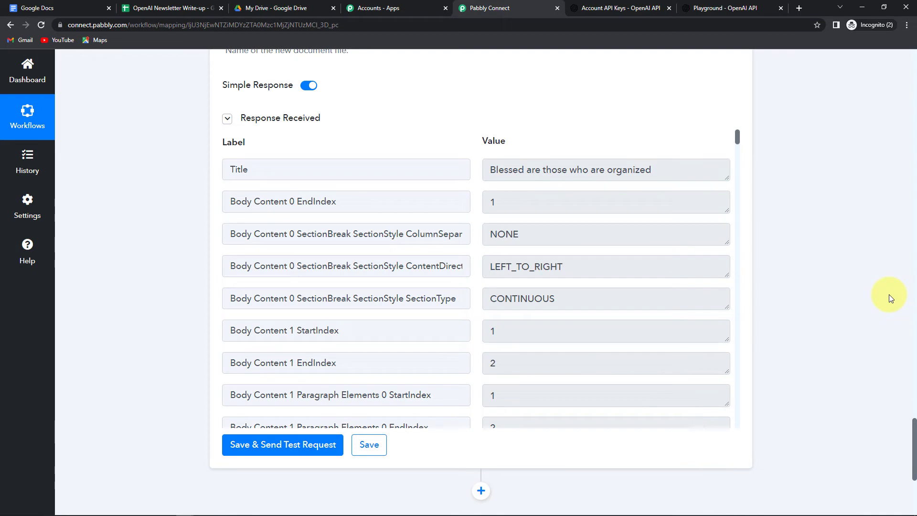
Switch to Google Docs and open the new document "Blessed are those who are organized" to check it
{"action": "key", "text": "ctrl+1"}
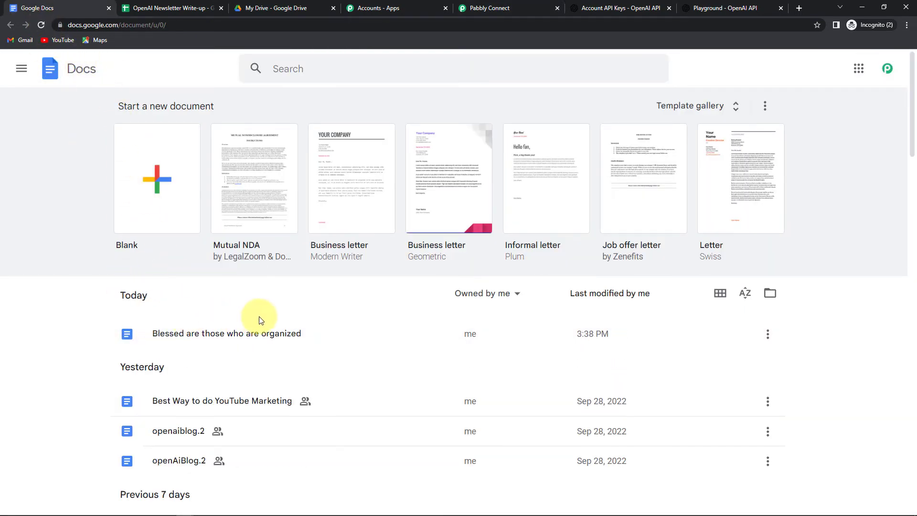
{"action": "scroll", "coordinate": [258, 317], "scroll_direction": "down", "scroll_amount": 3}
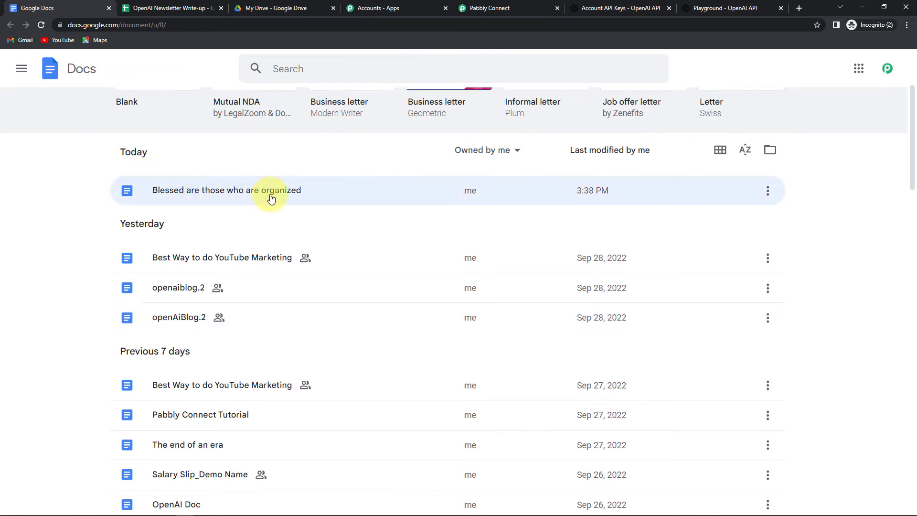
{"action": "left_click", "coordinate": [154, 190]}
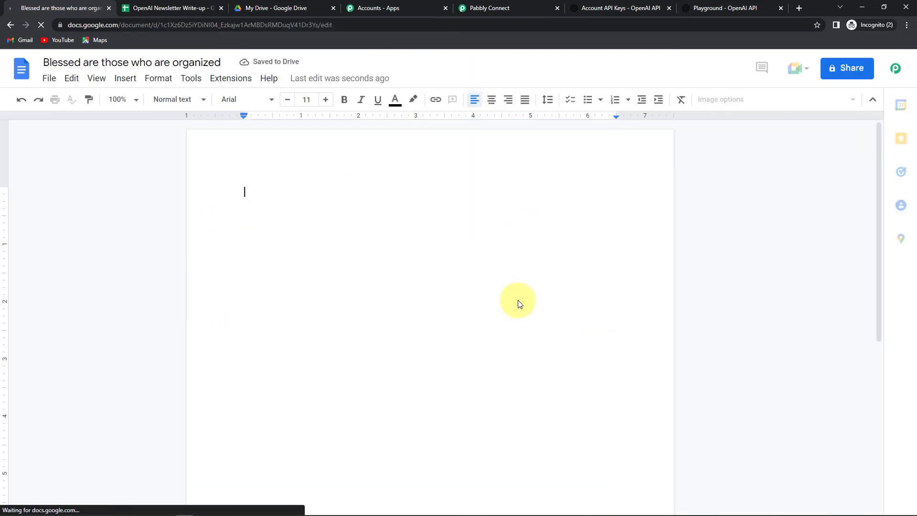
Back in Pabbly Connect, add another Google Docs action step with the event Append a Paragraph to a Document
{"action": "left_click", "coordinate": [491, 8]}
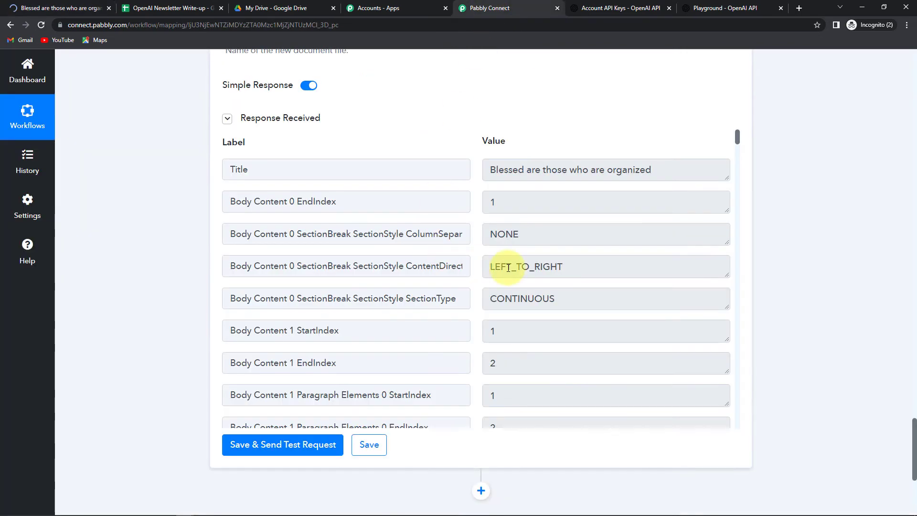
{"action": "scroll", "coordinate": [783, 247], "scroll_direction": "down", "scroll_amount": 5}
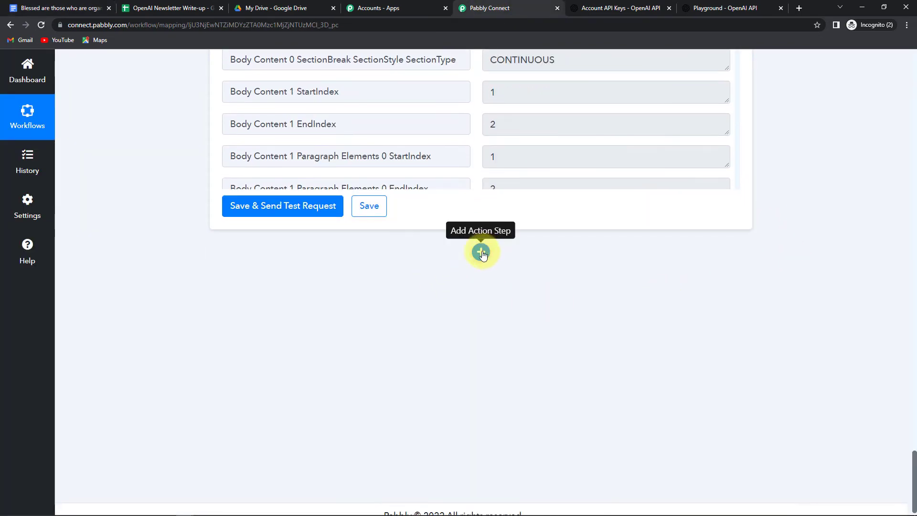
{"action": "left_click", "coordinate": [481, 252]}
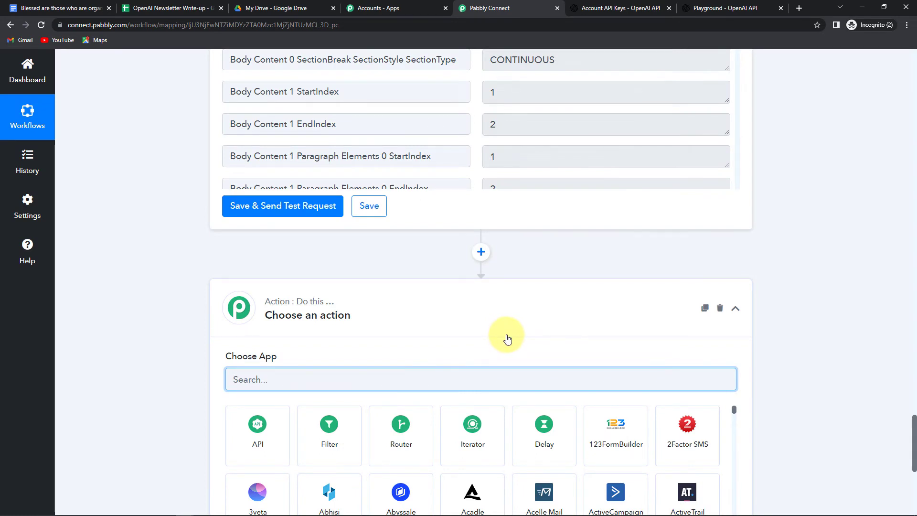
{"action": "scroll", "coordinate": [335, 345], "scroll_direction": "down", "scroll_amount": 2}
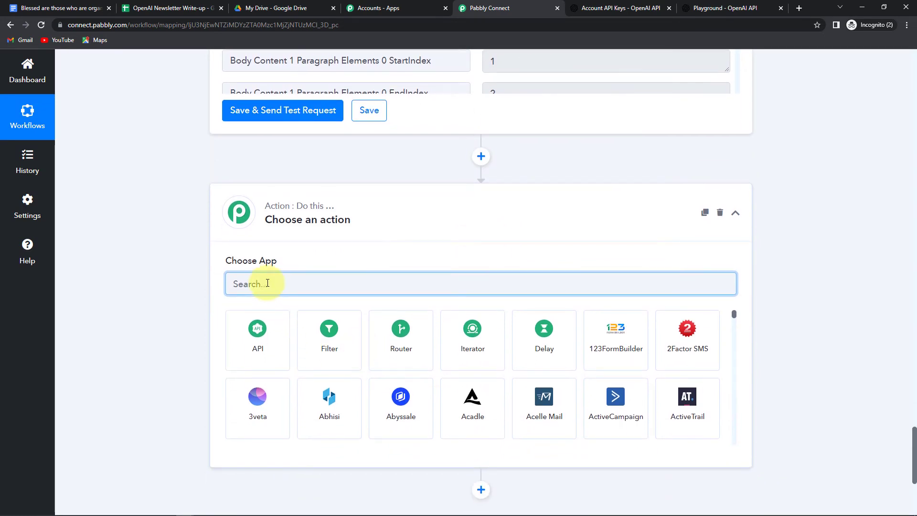
{"action": "type", "text": "google"}
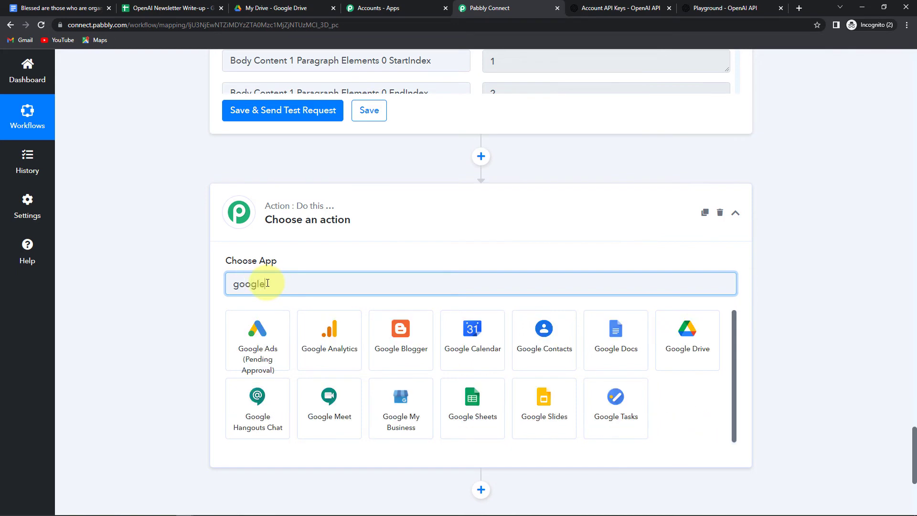
{"action": "left_click", "coordinate": [616, 334]}
{"action": "left_click", "coordinate": [261, 337]}
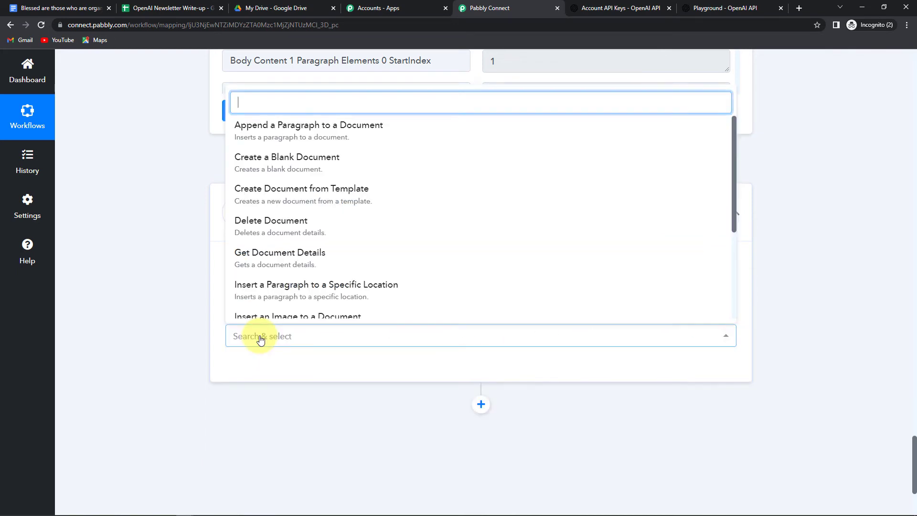
{"action": "left_click", "coordinate": [257, 131]}
Connect the Append a Paragraph action using the existing connection Google Docs #111
{"action": "left_click", "coordinate": [252, 369]}
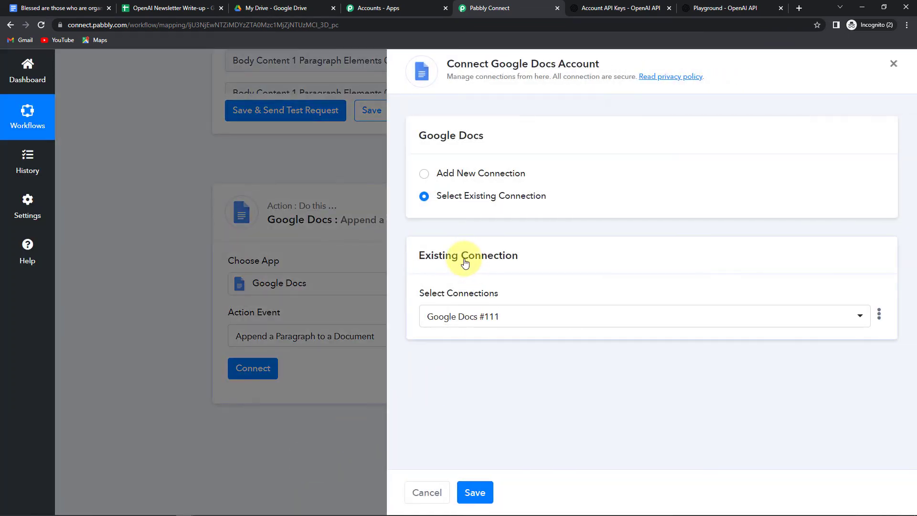
{"action": "left_click", "coordinate": [475, 493]}
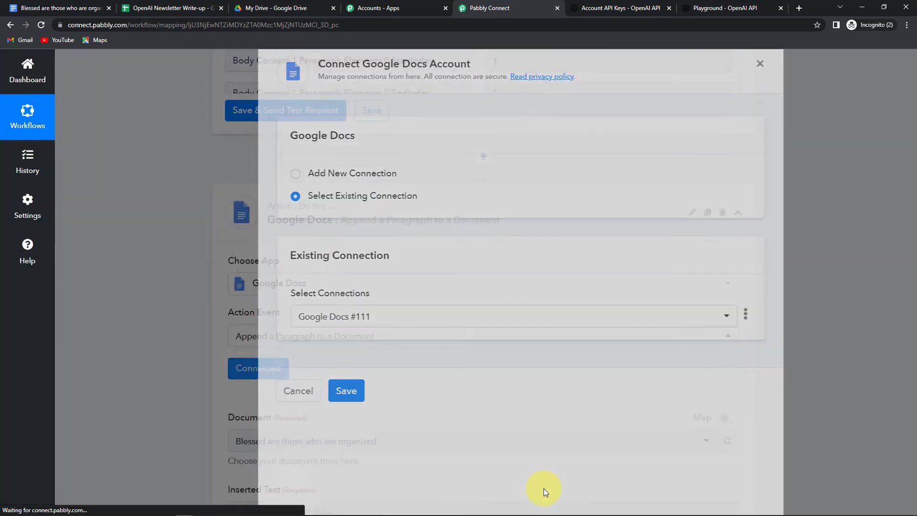
Turn on mapping for the Document field and clear its preset value
{"action": "scroll", "coordinate": [454, 401], "scroll_direction": "down", "scroll_amount": 5}
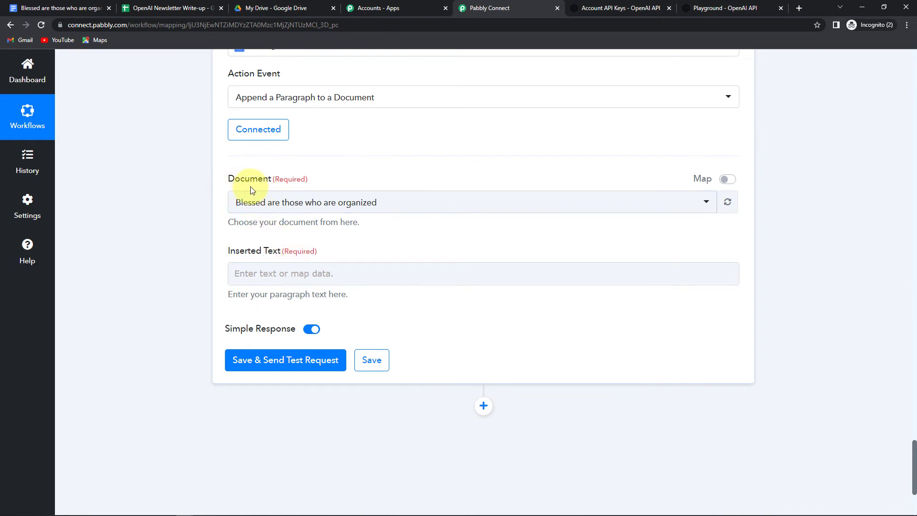
{"action": "left_click", "coordinate": [725, 181]}
{"action": "left_click_drag", "start_coordinate": [660, 199], "coordinate": [55, 202]}
{"action": "key", "text": "BackSpace"}
Locate DocumentId in the Create a Blank Document response and map it to the Document field of the Append a Paragraph action
{"action": "scroll", "coordinate": [162, 253], "scroll_direction": "up", "scroll_amount": 8}
{"action": "scroll", "coordinate": [162, 253], "scroll_direction": "up", "scroll_amount": 1}
{"action": "scroll", "coordinate": [664, 215], "scroll_direction": "up", "scroll_amount": 3}
{"action": "left_click_drag", "start_coordinate": [740, 134], "coordinate": [733, 421]}
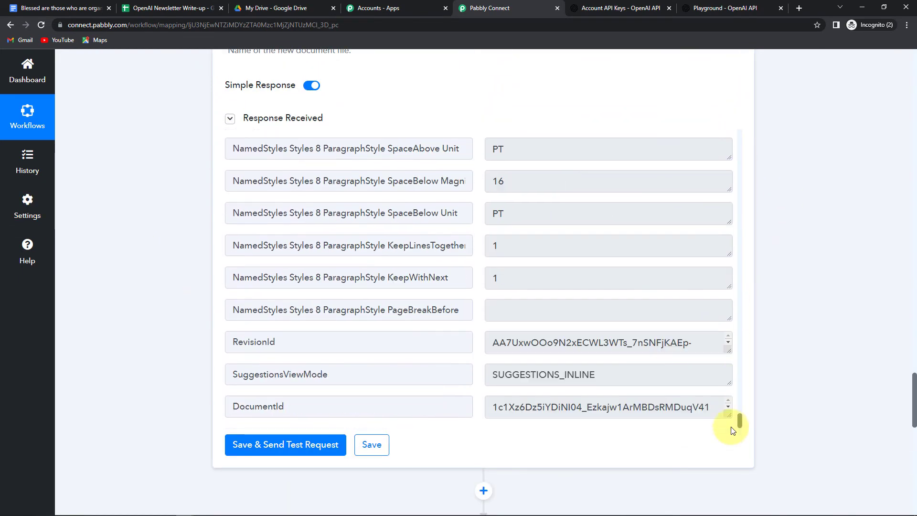
{"action": "double_click", "coordinate": [233, 405]}
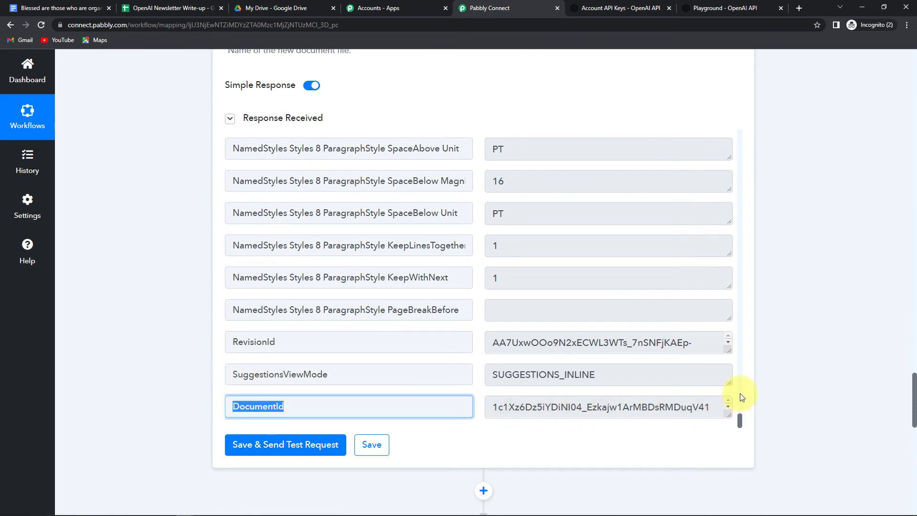
{"action": "scroll", "coordinate": [770, 318], "scroll_direction": "down", "scroll_amount": 12}
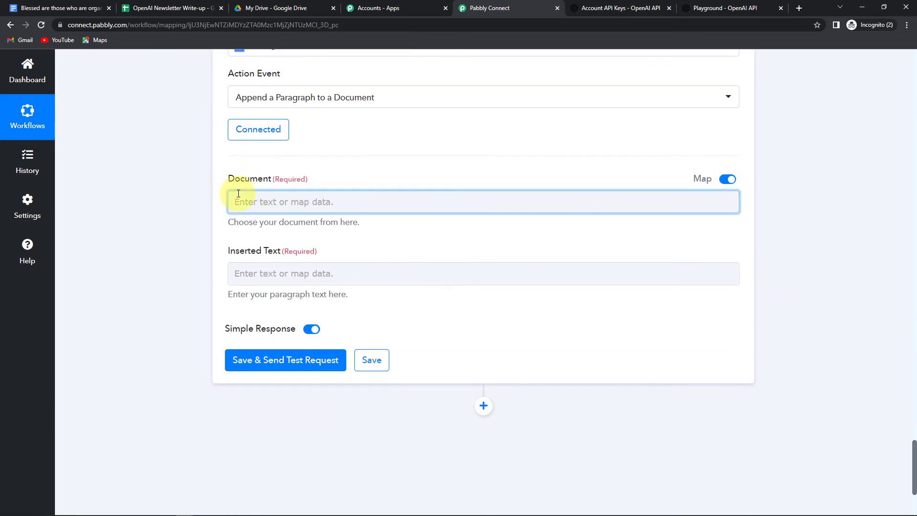
{"action": "left_click", "coordinate": [245, 205]}
{"action": "left_click", "coordinate": [286, 362]}
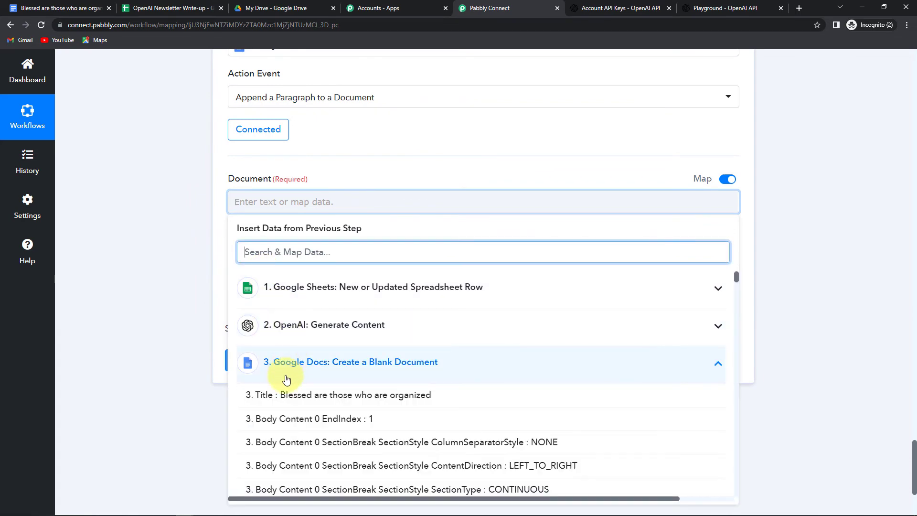
{"action": "scroll", "coordinate": [544, 432], "scroll_direction": "down", "scroll_amount": 1}
{"action": "scroll", "coordinate": [692, 381], "scroll_direction": "down", "scroll_amount": 10}
{"action": "left_click_drag", "start_coordinate": [735, 306], "coordinate": [734, 514]}
{"action": "left_click", "coordinate": [316, 483]}
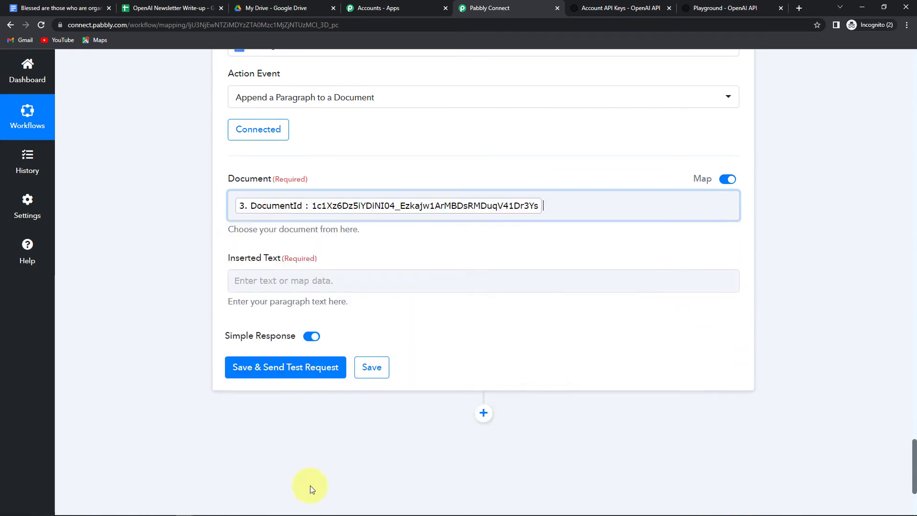
{"action": "left_click", "coordinate": [174, 334]}
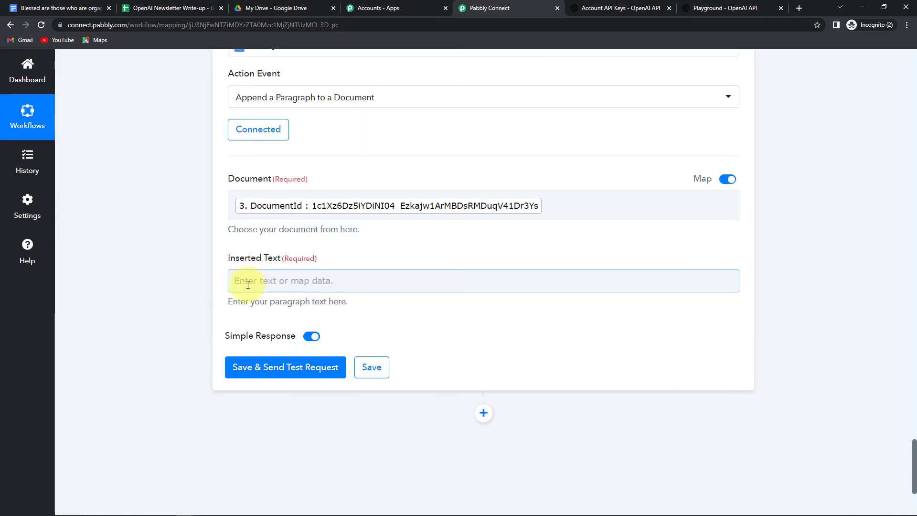
Start the Inserted Text with "Title:" followed by the mapped Newsletter Titles value from the Google Sheets trigger
{"action": "left_click", "coordinate": [247, 283]}
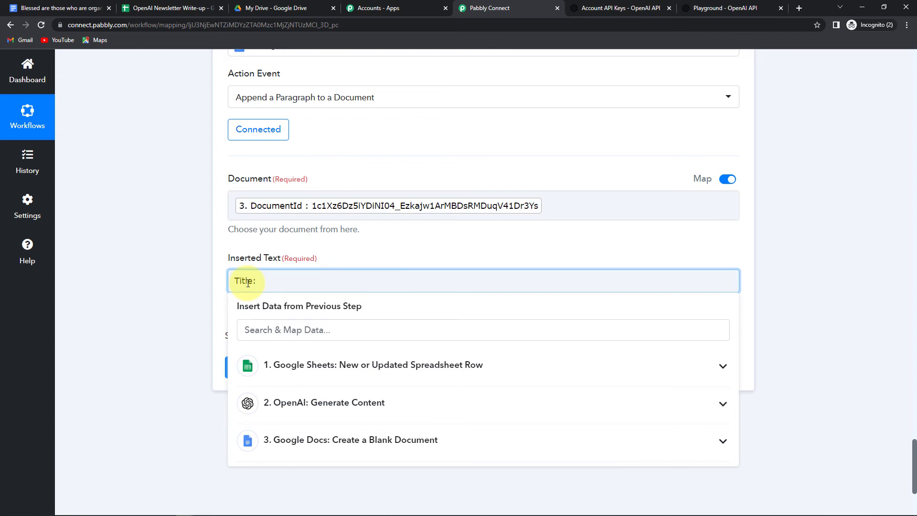
{"action": "left_click", "coordinate": [382, 365]}
{"action": "left_click", "coordinate": [330, 338]}
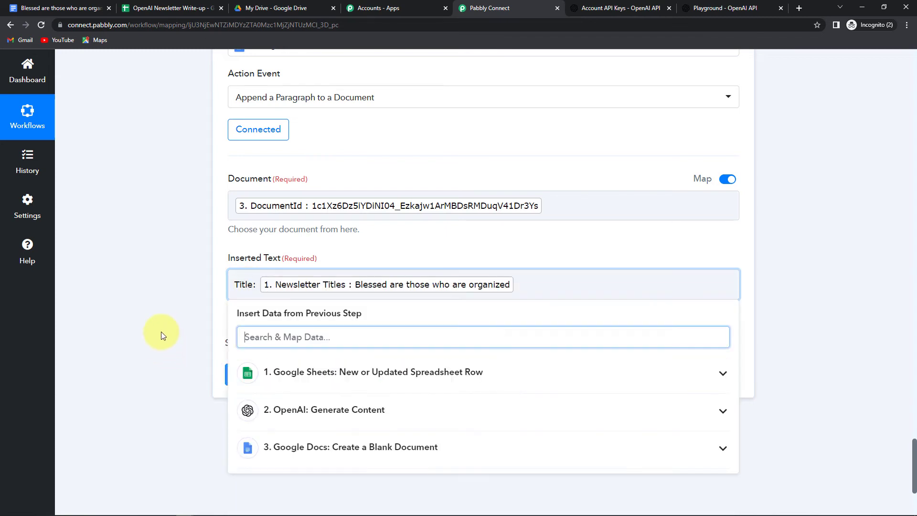
{"action": "scroll", "coordinate": [163, 330], "scroll_direction": "down", "scroll_amount": 1}
On a new line of the Inserted Text, map Choices 0 Text from the OpenAI Generate Content response
{"action": "left_click", "coordinate": [532, 239]}
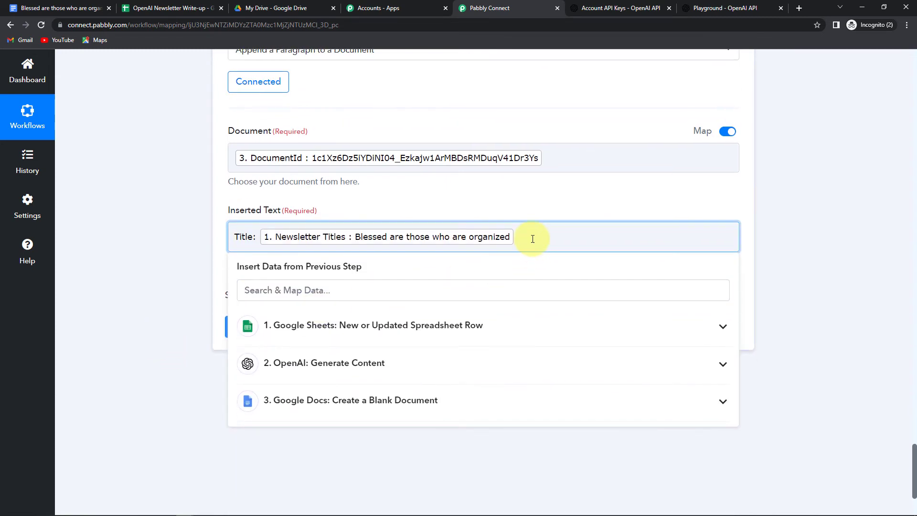
{"action": "key", "text": "Return"}
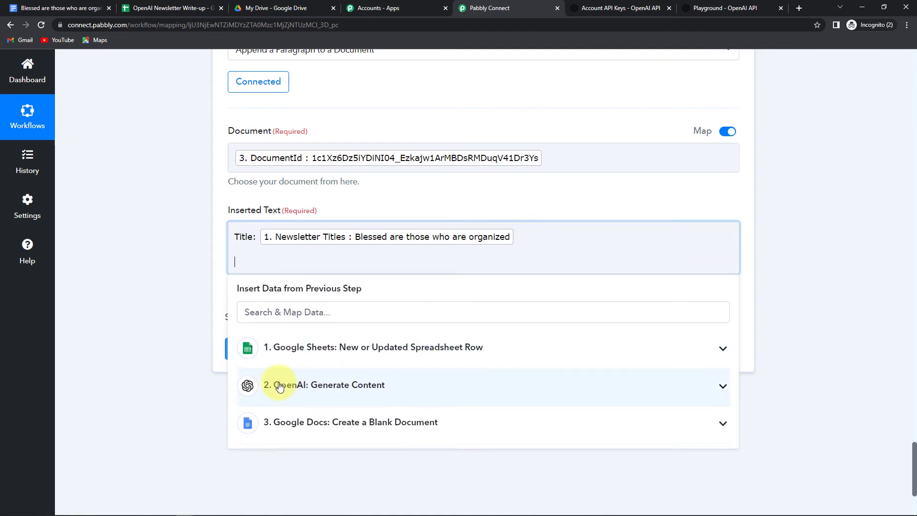
{"action": "left_click", "coordinate": [282, 387]}
{"action": "scroll", "coordinate": [362, 478], "scroll_direction": "down", "scroll_amount": 2}
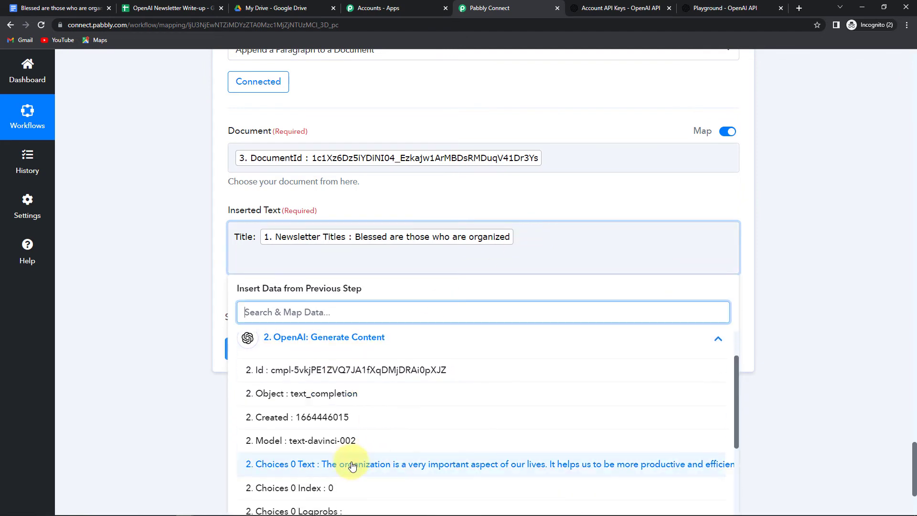
{"action": "left_click", "coordinate": [352, 465]}
{"action": "left_click", "coordinate": [164, 318]}
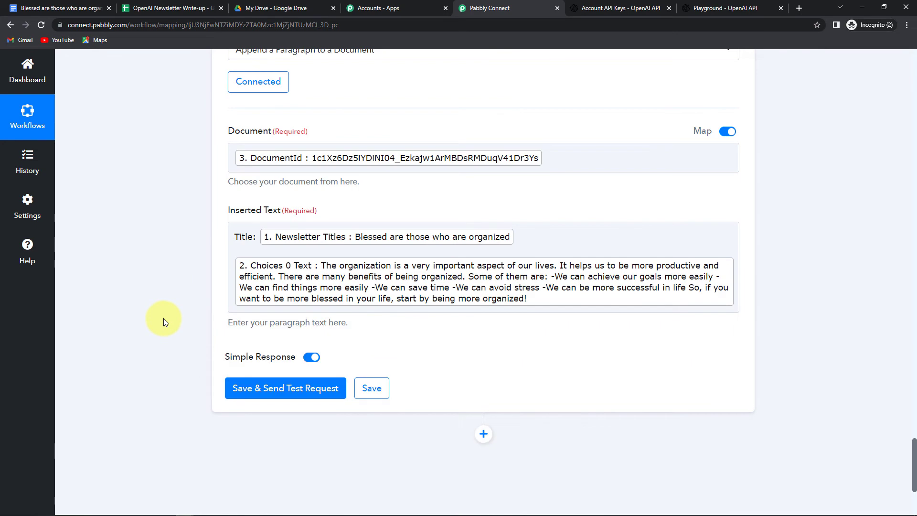
Save the Append a Paragraph action with a test request and check the title and body text in the Google Docs document
{"action": "scroll", "coordinate": [165, 317], "scroll_direction": "down", "scroll_amount": 2}
{"action": "left_click", "coordinate": [262, 293]}
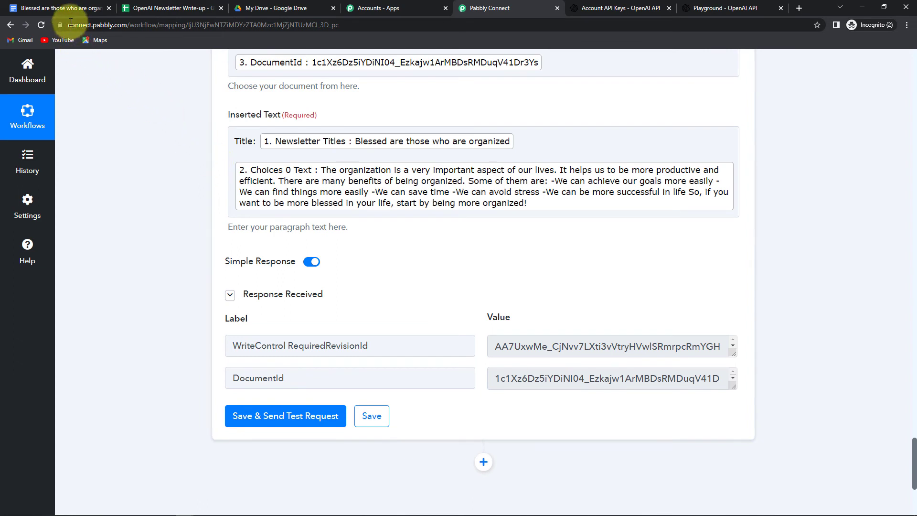
{"action": "left_click", "coordinate": [62, 8]}
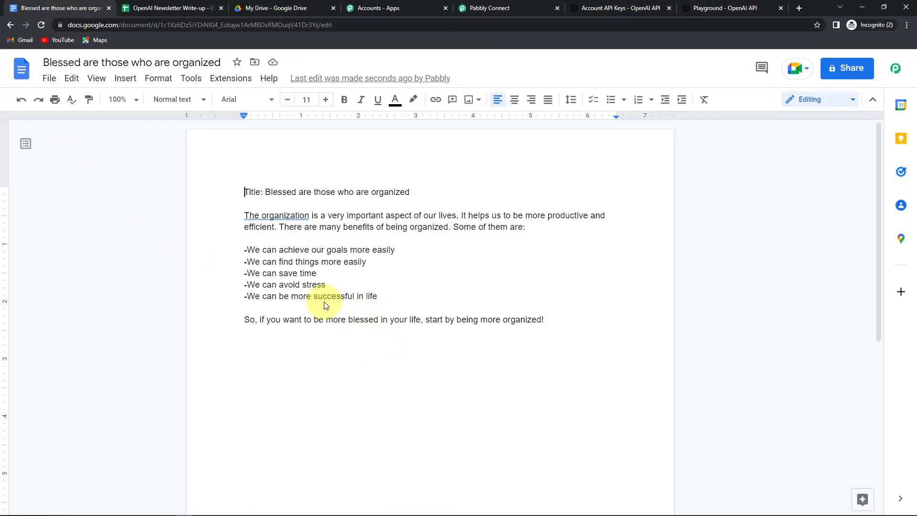
{"action": "left_click_drag", "start_coordinate": [243, 191], "coordinate": [514, 196]}
{"action": "left_click_drag", "start_coordinate": [244, 215], "coordinate": [632, 353]}
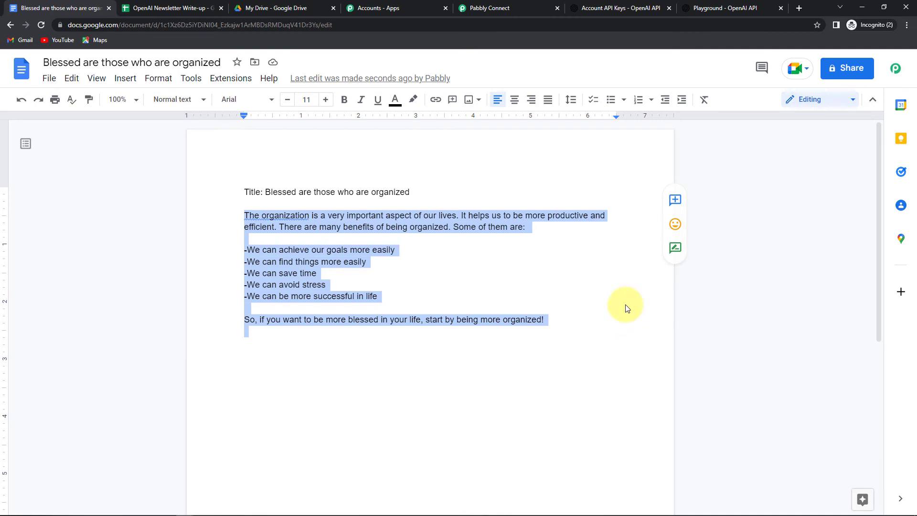
In the OpenAI Newsletter Write-up sheet, add the title "Life is a sip of coffee" with posting date 01-10-2022 in row 4
{"action": "left_click", "coordinate": [156, 10]}
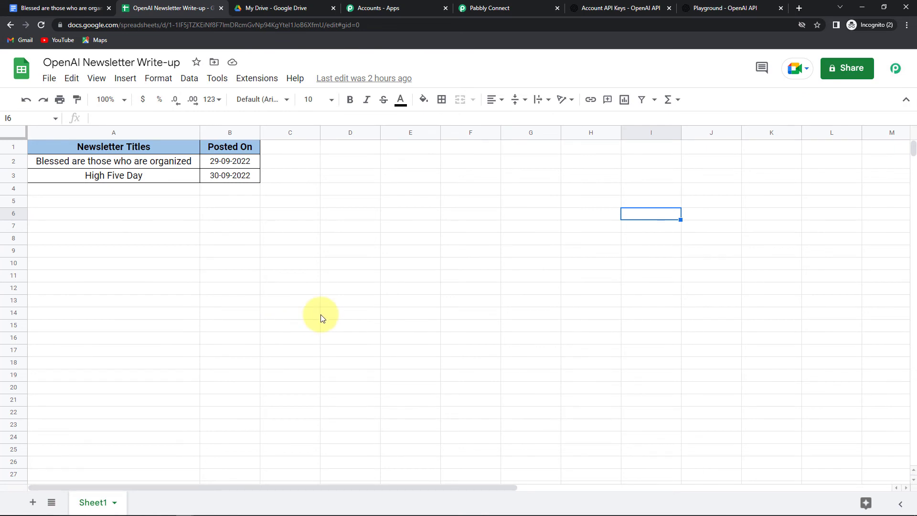
{"action": "left_click", "coordinate": [100, 190]}
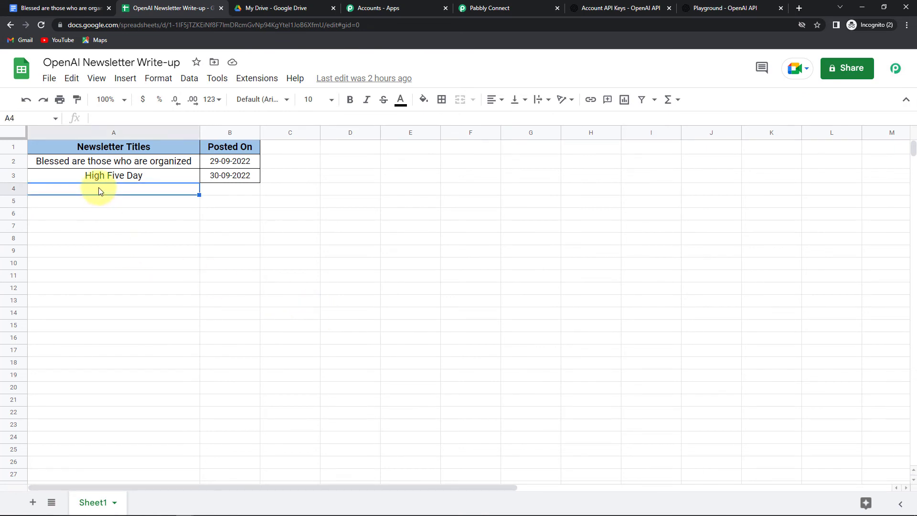
{"action": "type", "text": "Life is a"}
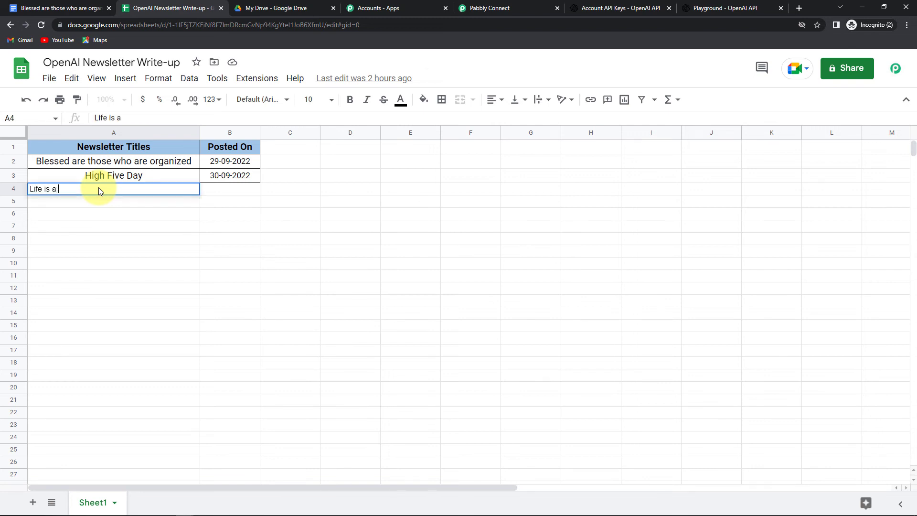
{"action": "type", "text": " sip of coffee"}
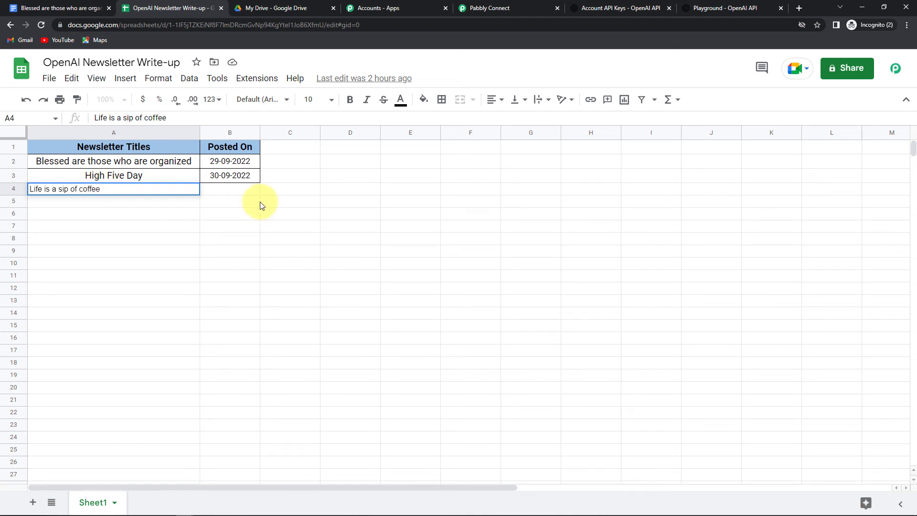
{"action": "left_click", "coordinate": [223, 193]}
{"action": "type", "text": "01-10-2022"}
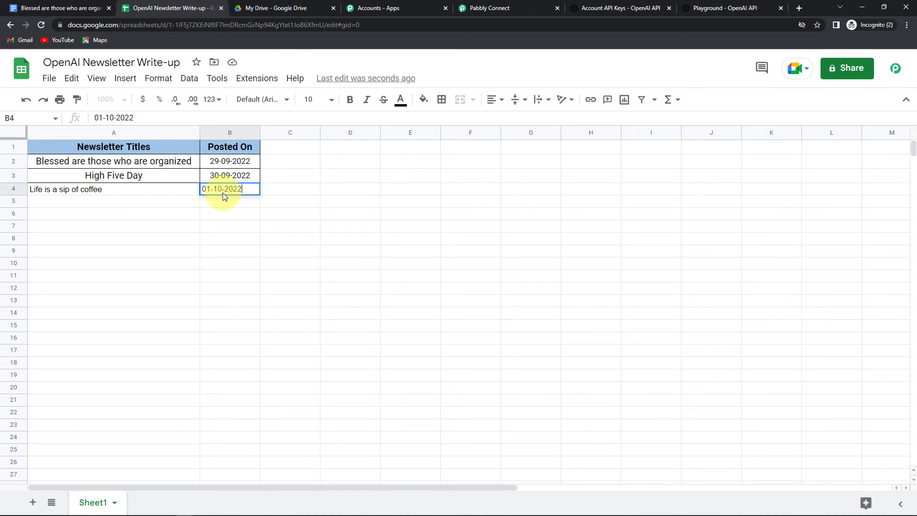
Copy the cell formatting of the High Five Day title onto the new title in A4
{"action": "left_click", "coordinate": [127, 177]}
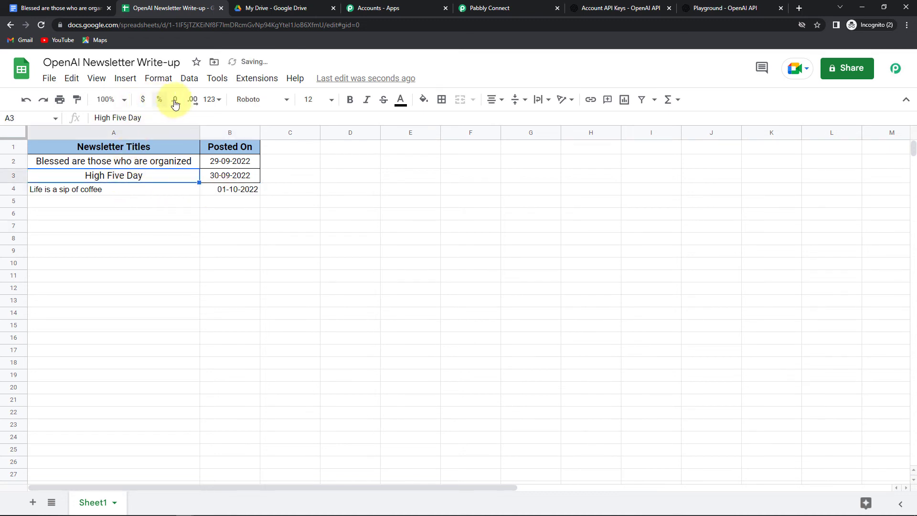
{"action": "left_click", "coordinate": [76, 101]}
{"action": "left_click", "coordinate": [152, 191]}
{"action": "left_click", "coordinate": [230, 215]}
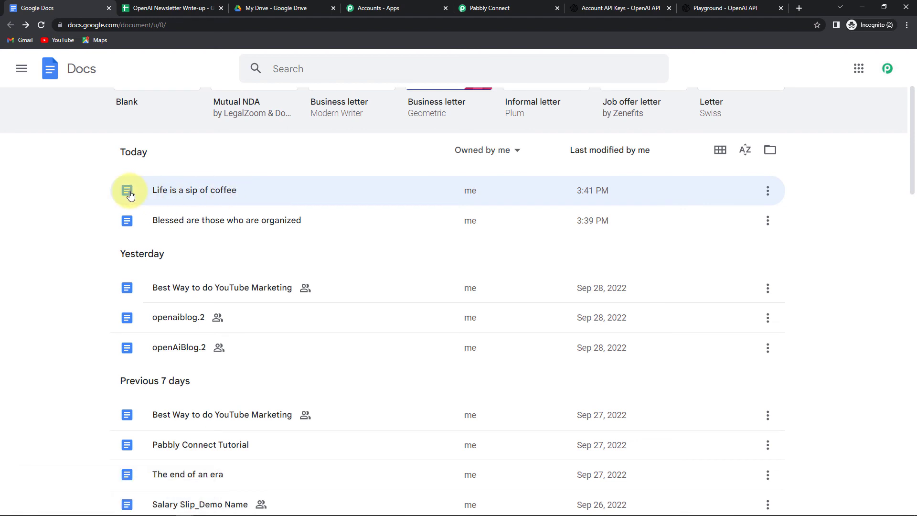
Open the "Life is a sip of coffee" document in Google Docs to check its generated newsletter content
{"action": "left_click", "coordinate": [177, 191]}
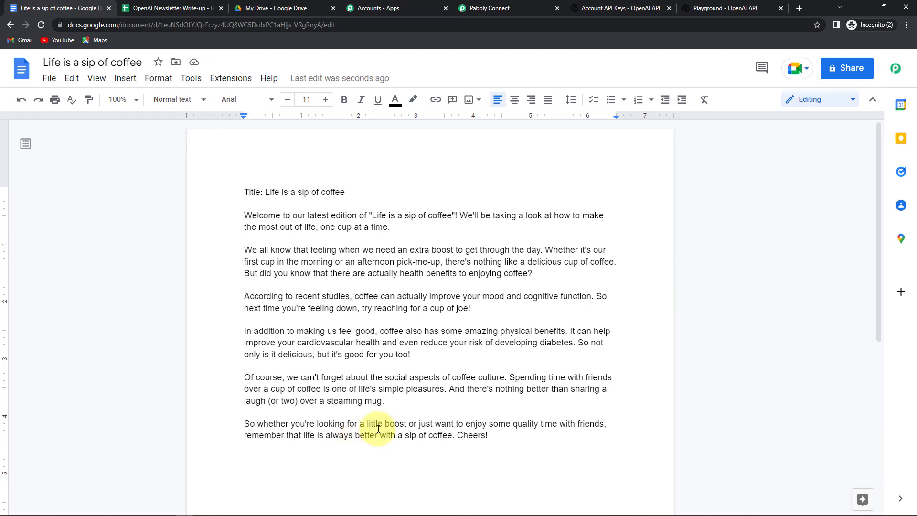
Switch back to Pabbly Connect, collapse the expanded action steps and review the whole workflow from trigger to final action
{"action": "left_click", "coordinate": [456, 13]}
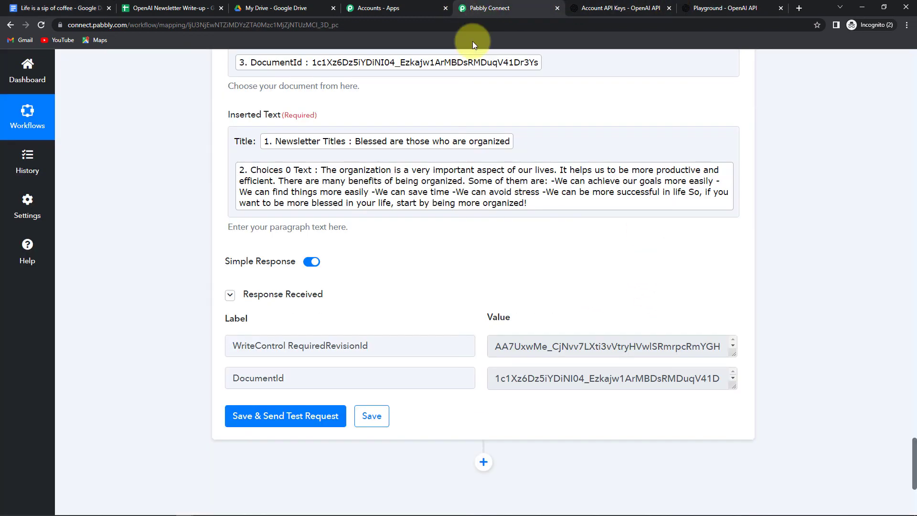
{"action": "scroll", "coordinate": [801, 320], "scroll_direction": "up", "scroll_amount": 8}
{"action": "scroll", "coordinate": [801, 320], "scroll_direction": "up", "scroll_amount": 5}
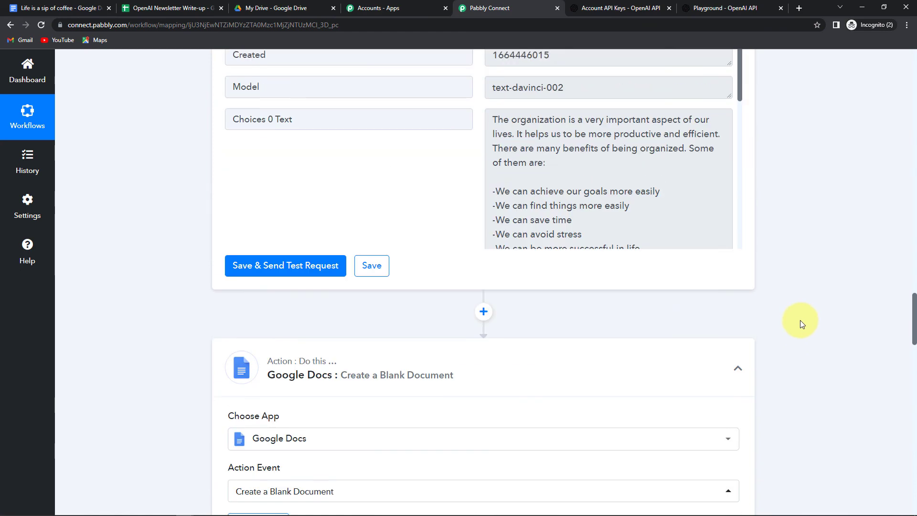
{"action": "scroll", "coordinate": [746, 394], "scroll_direction": "up", "scroll_amount": 15}
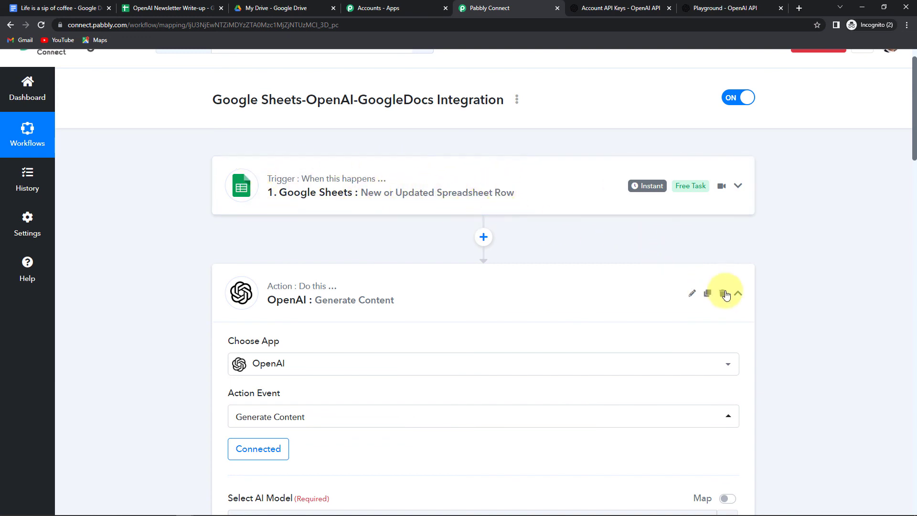
{"action": "left_click", "coordinate": [737, 293]}
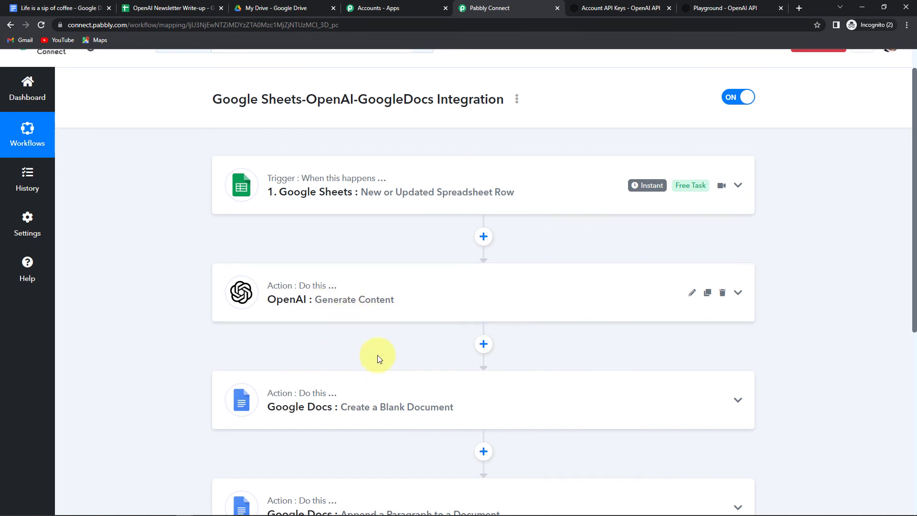
{"action": "scroll", "coordinate": [377, 354], "scroll_direction": "down", "scroll_amount": 2}
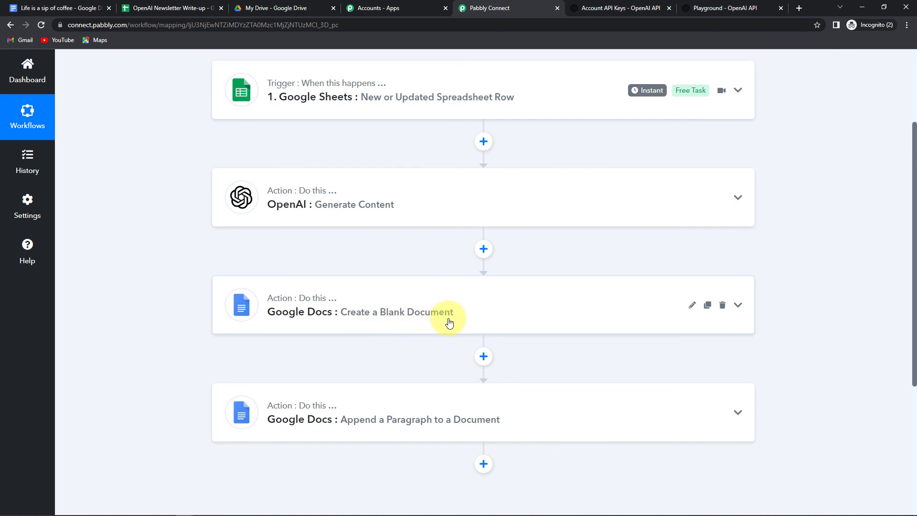
{"action": "scroll", "coordinate": [322, 324], "scroll_direction": "down", "scroll_amount": 3}
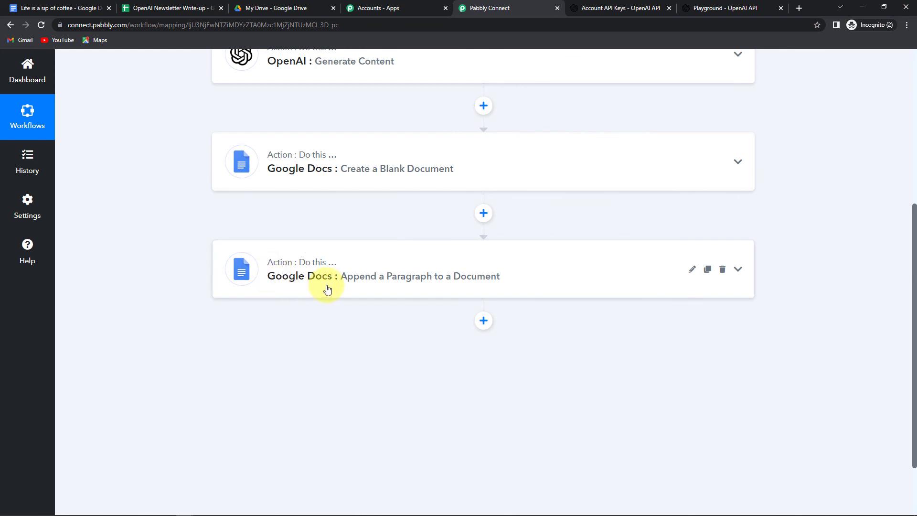
{"action": "scroll", "coordinate": [323, 353], "scroll_direction": "up", "scroll_amount": 6}
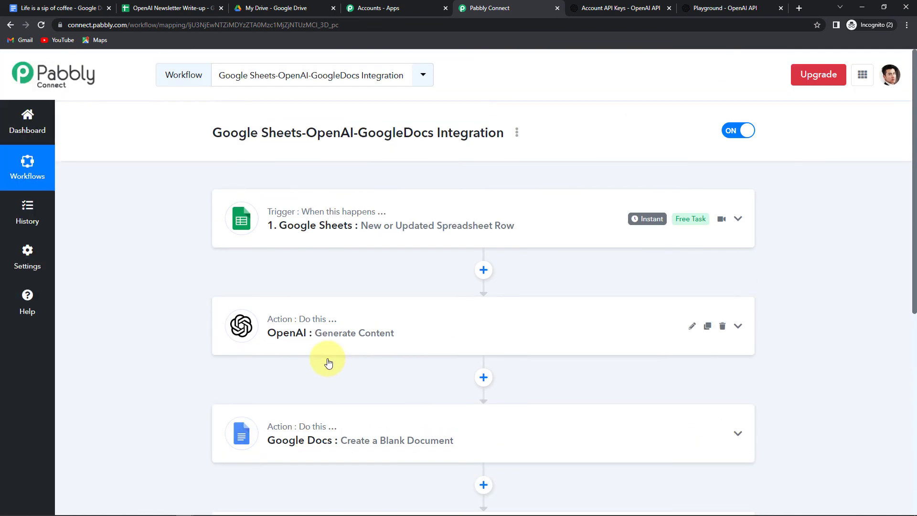